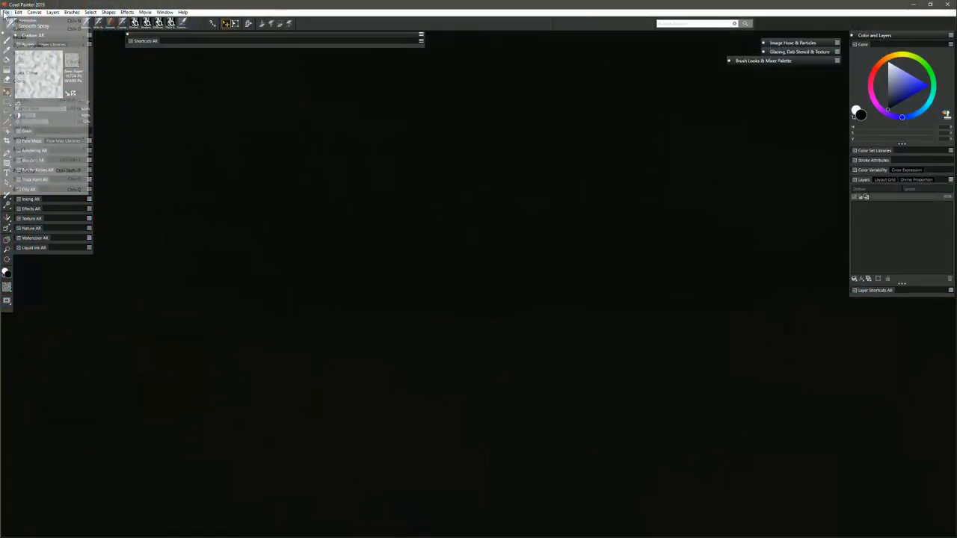
Step: Create a new image from the 1080p canvas preset, 1920 by 1080 pixels at 150 pixels per inch
left_click(5, 12)
left_click(19, 18)
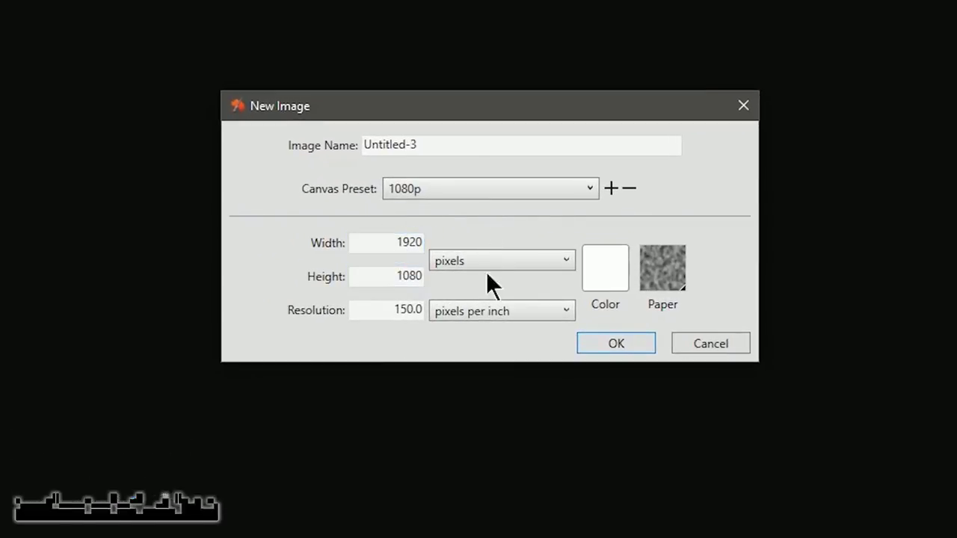
left_click(617, 343)
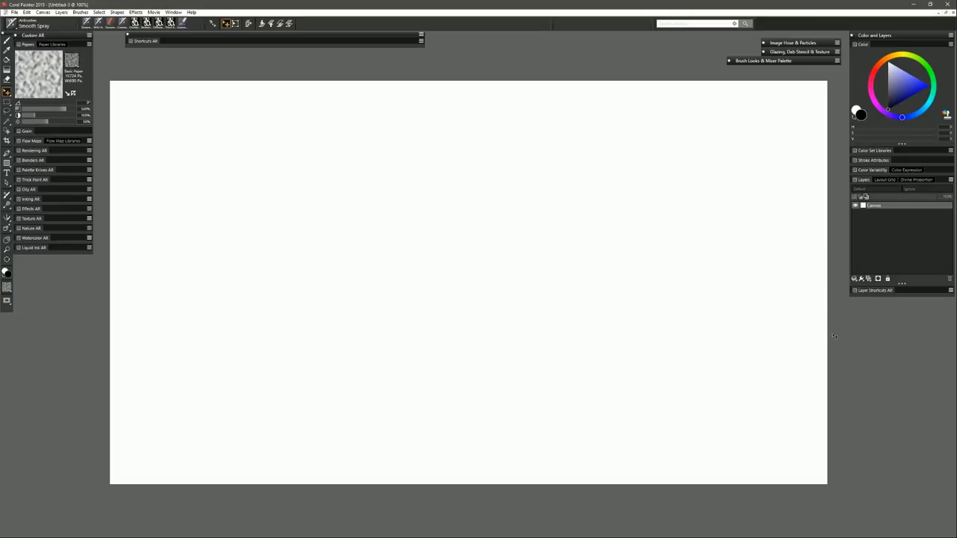
Step: Place the wall1 PSD image on the canvas, converting it to the document's Adobe RGB (1998) profile
left_click(13, 13)
left_click(30, 57)
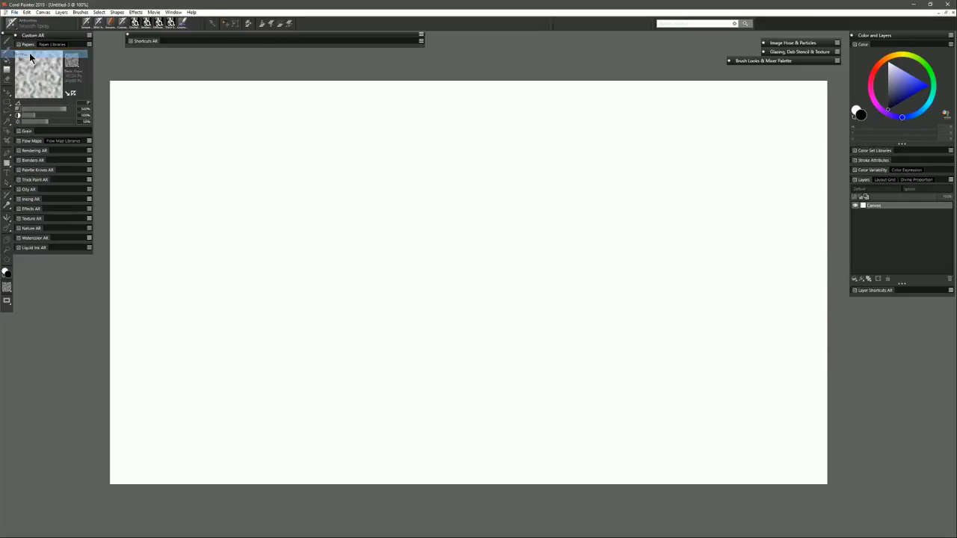
left_click(433, 198)
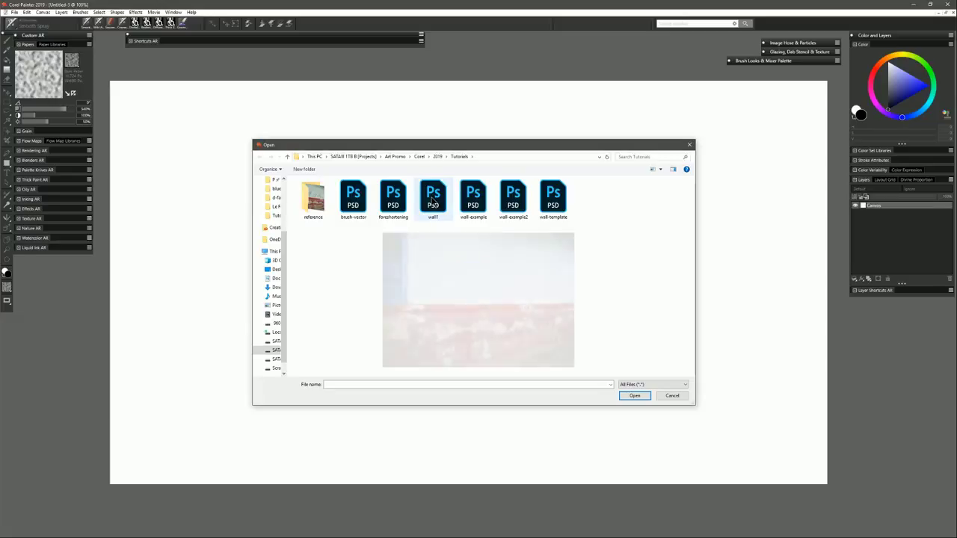
left_click(635, 396)
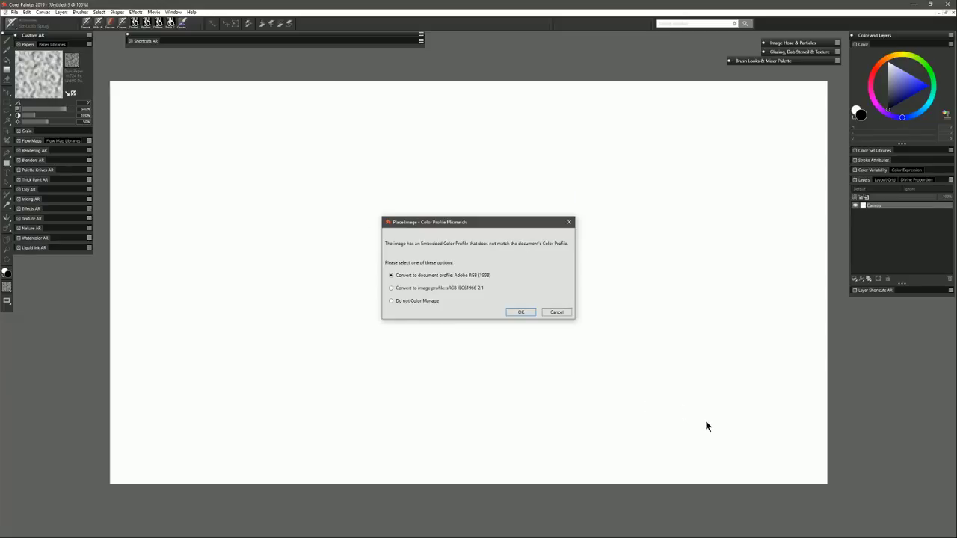
left_click(521, 312)
left_click(474, 298)
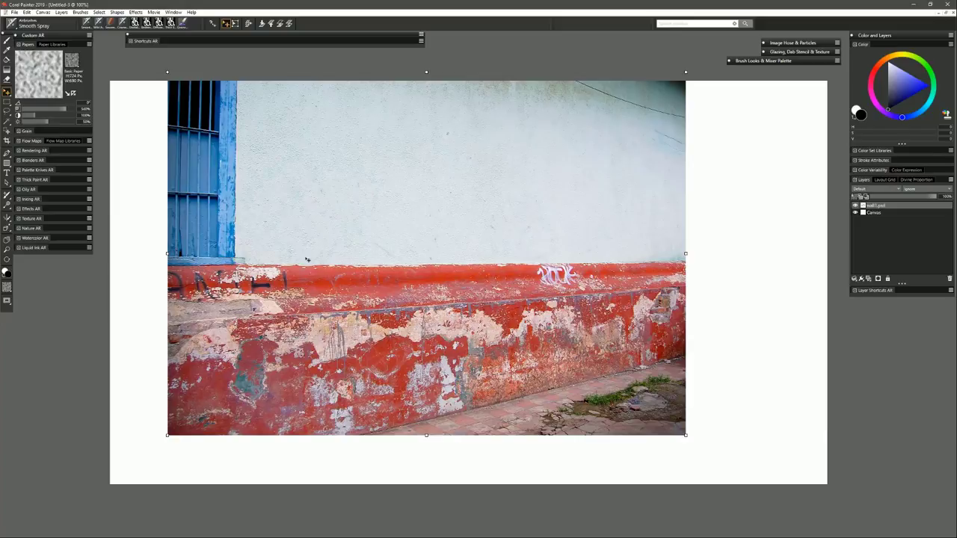
Step: Free-transform the wall photo, aligning it to the canvas's upper-left corner and enlarging it until it covers the whole canvas
left_click(27, 12)
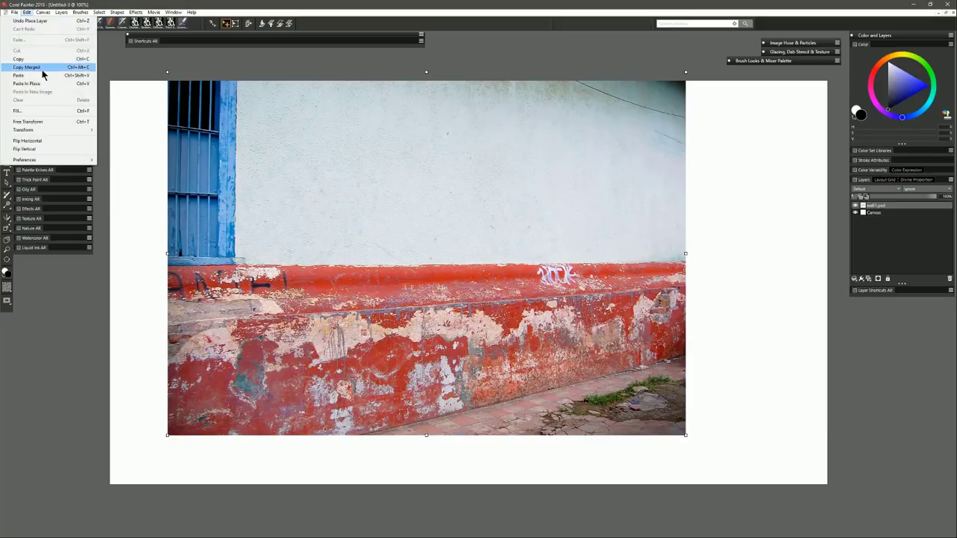
left_click(48, 121)
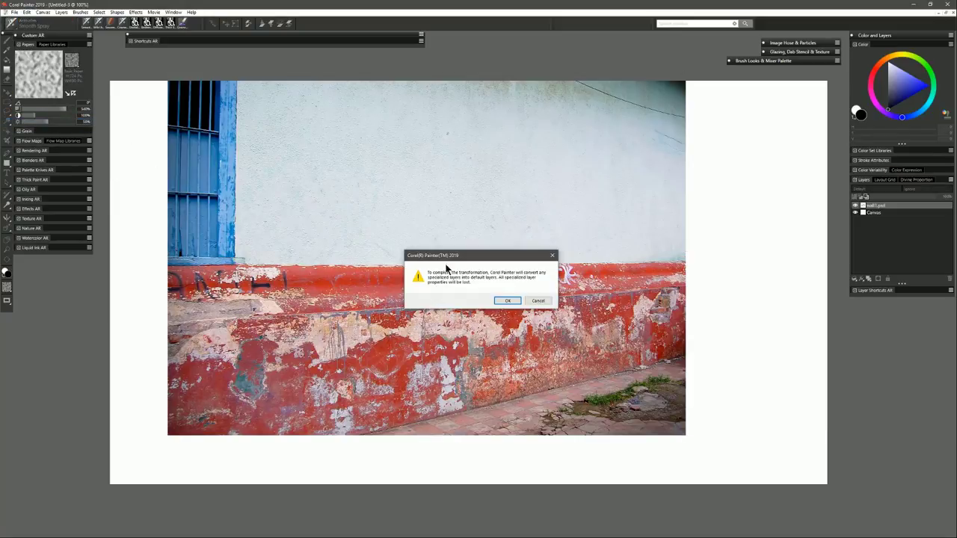
left_click(505, 302)
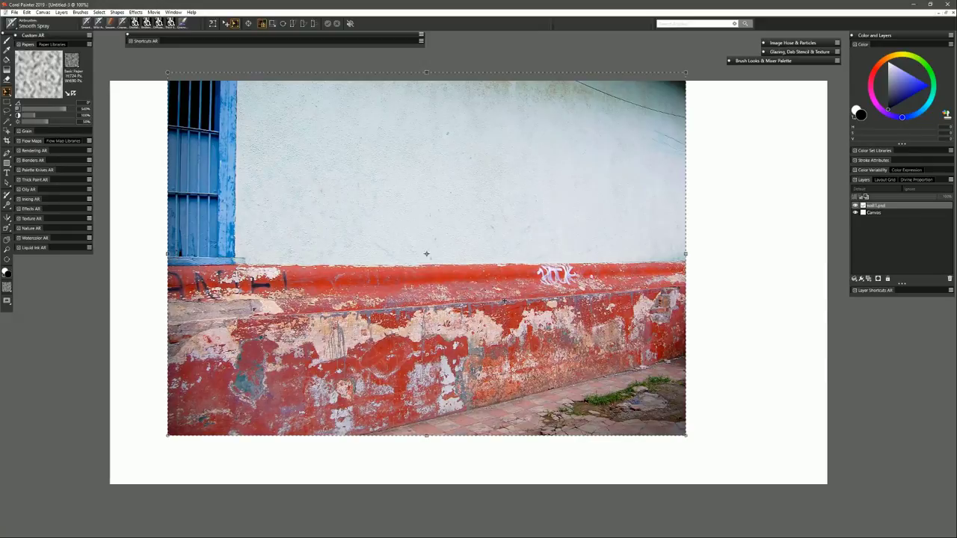
left_click_drag(336, 207, 286, 216)
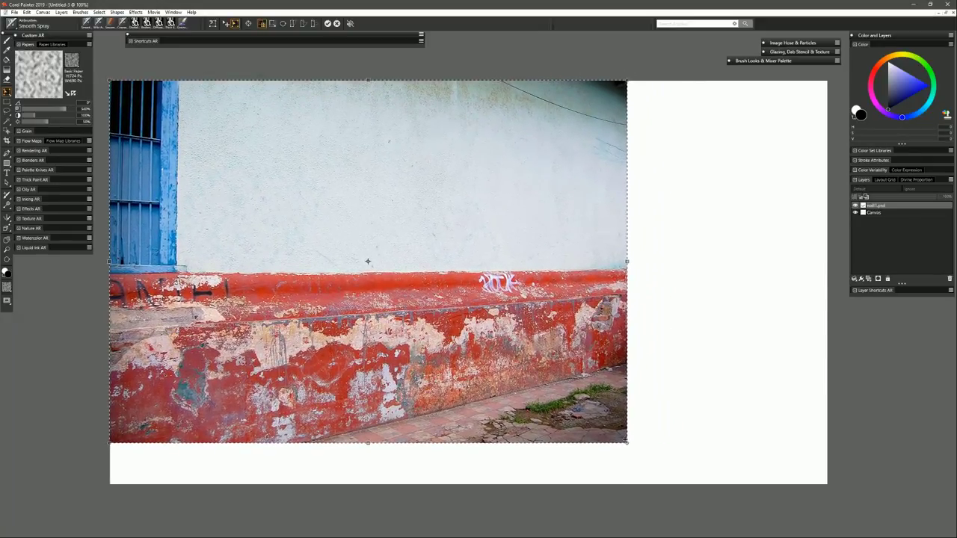
left_click_drag(628, 443, 857, 503)
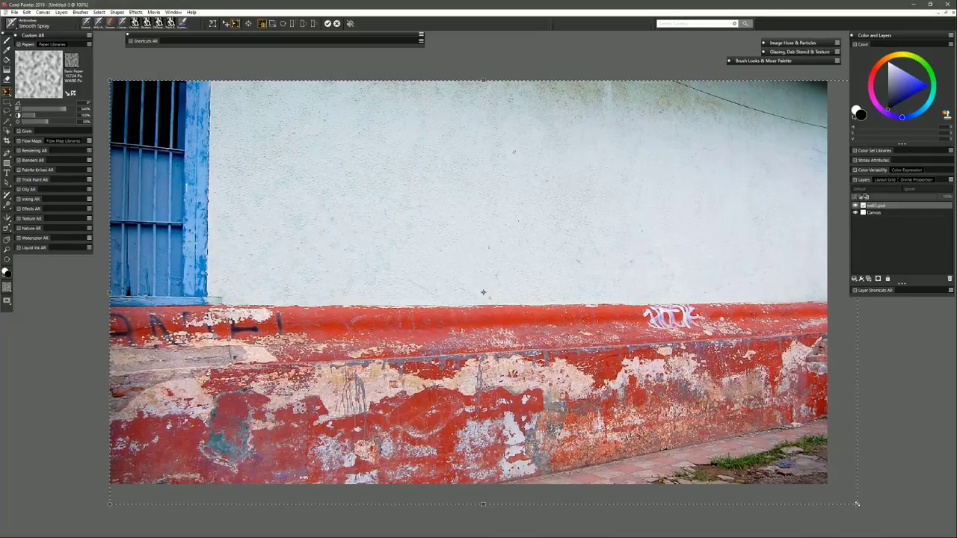
left_click_drag(857, 504, 863, 512)
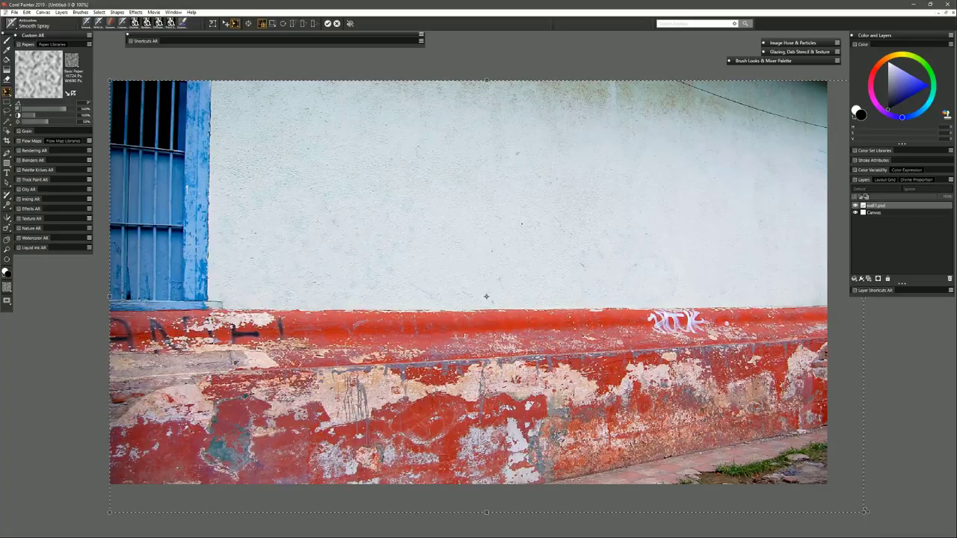
left_click(329, 26)
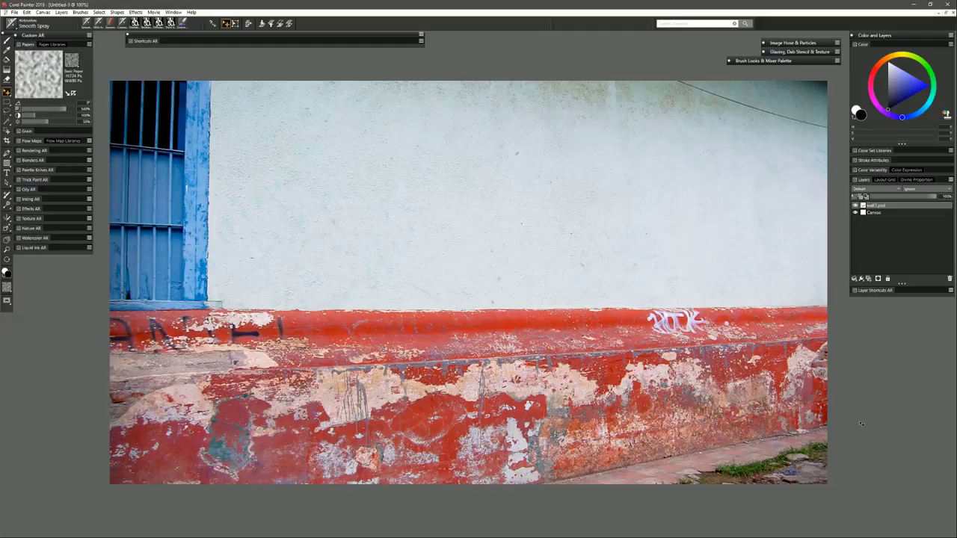
Step: Rename the wall photo layer as "background" and lock it
double_click(876, 206)
type("background")
key("Return")
left_click(887, 278)
Step: Add a new layer and outline a spiky eleven-pointed star selection with the Lasso on the white wall
left_click(869, 279)
left_click(7, 112)
mouse_move(479, 187)
left_mouse_down()
mouse_move(461, 158)
mouse_move(465, 193)
mouse_move(415, 166)
mouse_move(451, 203)
mouse_move(380, 216)
mouse_move(428, 223)
mouse_move(436, 234)
mouse_move(399, 266)
mouse_move(463, 250)
mouse_move(459, 288)
mouse_move(492, 255)
mouse_move(517, 281)
mouse_move(520, 267)
mouse_move(548, 262)
mouse_move(577, 271)
mouse_move(541, 237)
mouse_move(591, 233)
mouse_move(555, 220)
mouse_move(579, 178)
mouse_move(525, 179)
mouse_move(522, 165)
mouse_move(501, 188)
mouse_move(499, 134)
mouse_move(479, 190)
left_mouse_up()
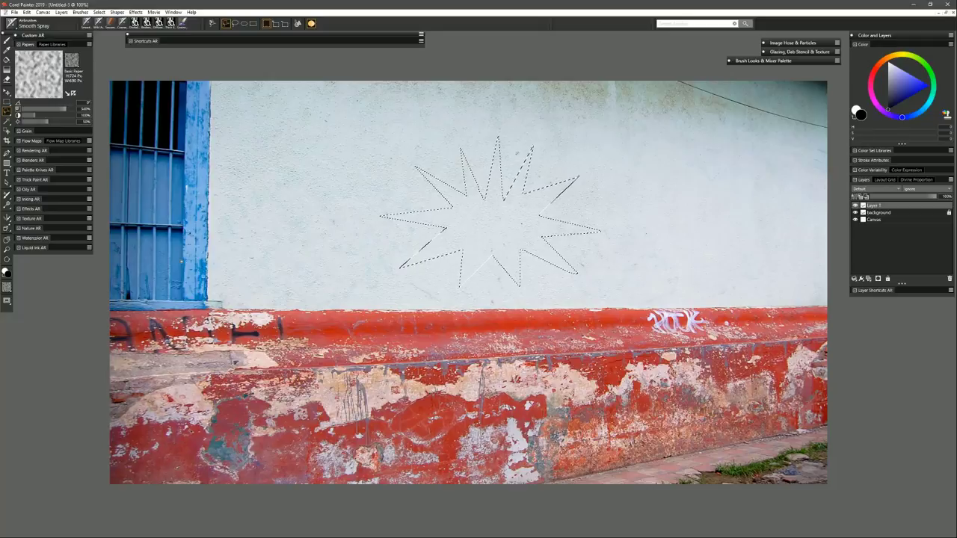
Step: Choose the Smooth Spray airbrush with black and spray inside the star selection, leaving the centre light
left_click(11, 25)
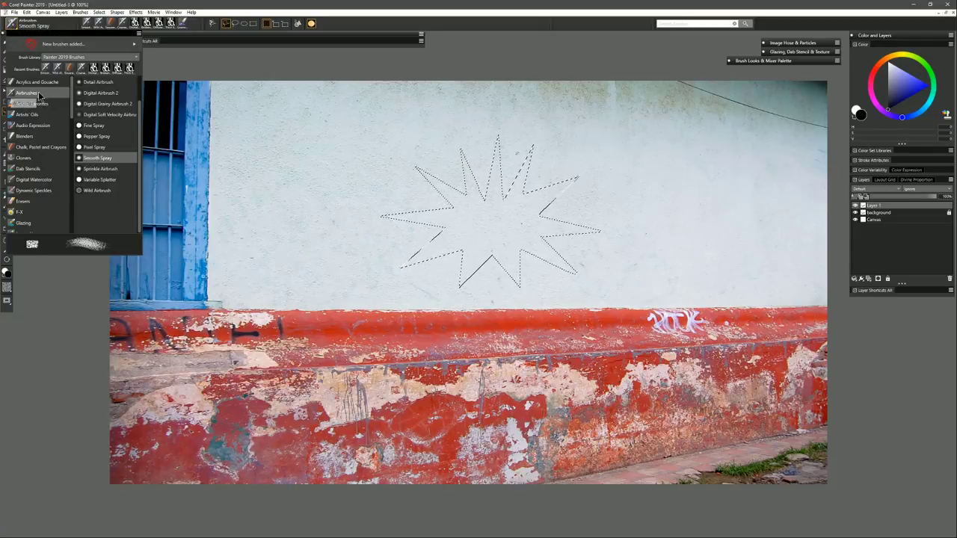
left_click(106, 160)
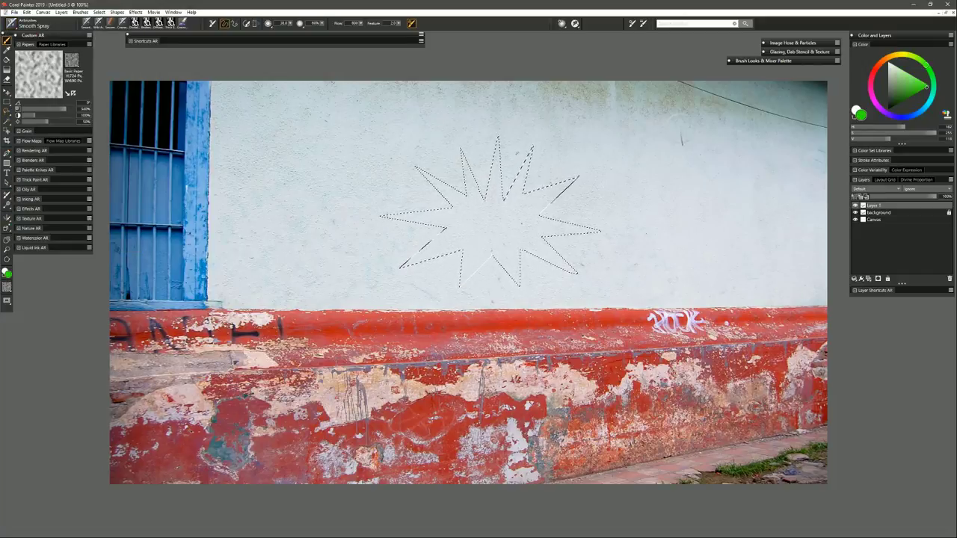
left_click_drag(904, 90, 868, 131)
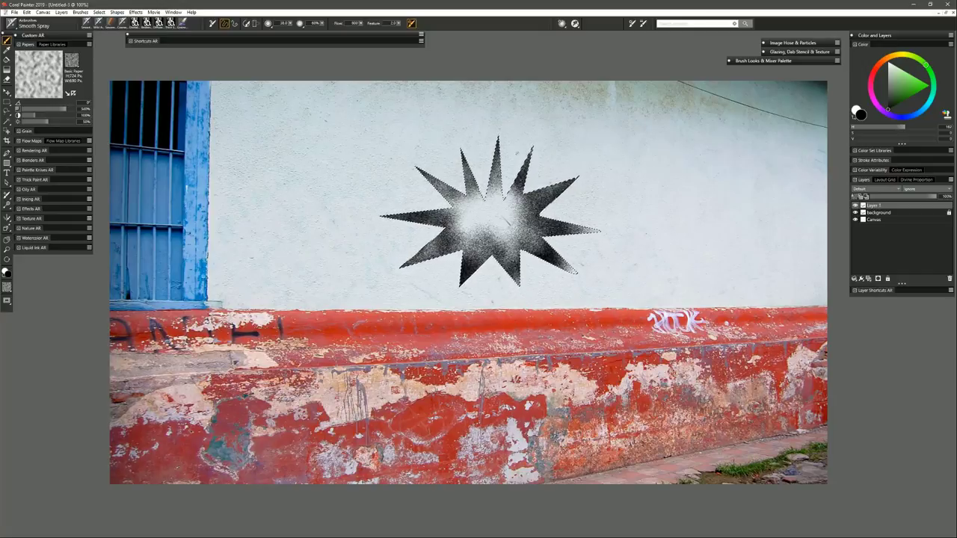
Step: Resize the airbrush interactively over the star, trying several smaller and larger sizes
left_click_drag(479, 211, 474, 218)
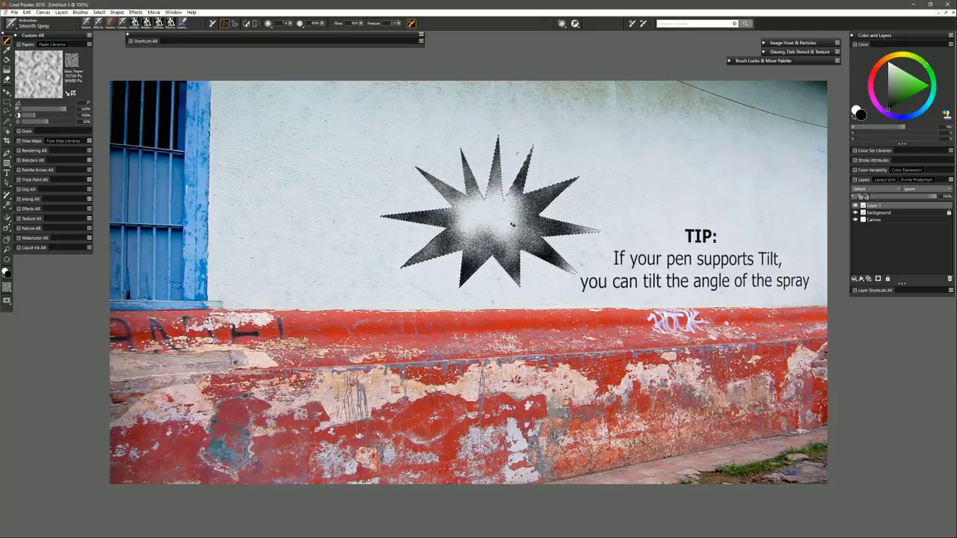
left_click_drag(473, 213, 484, 234)
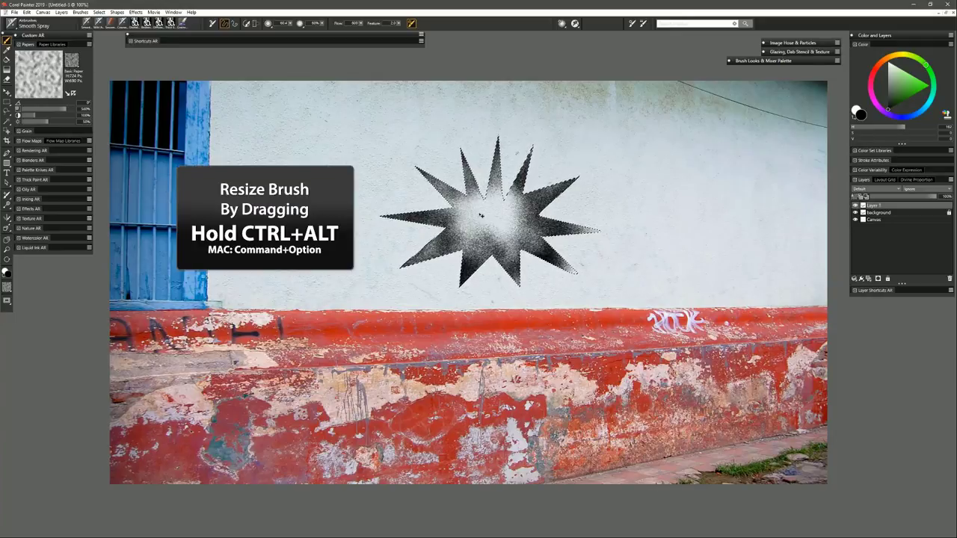
left_click_drag(483, 214, 494, 231)
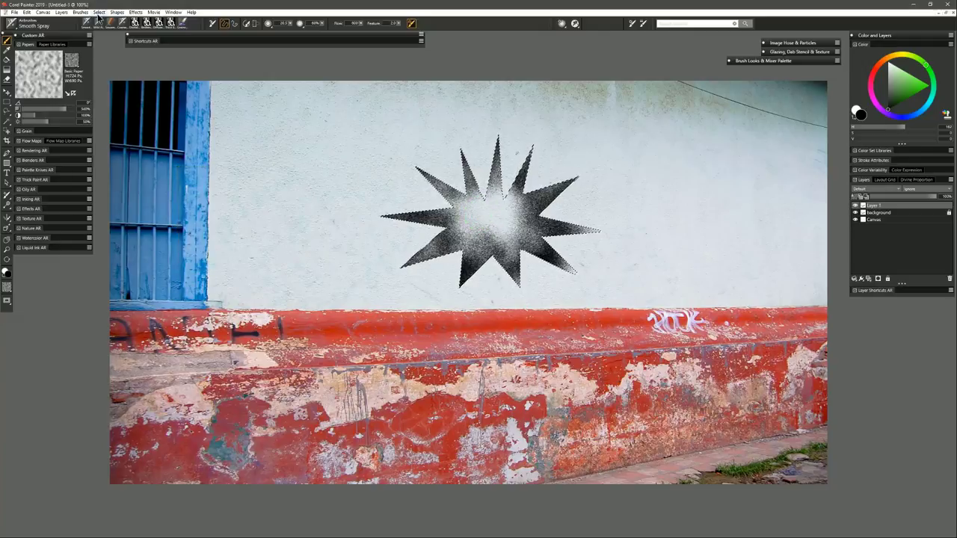
Step: Clear the star selection and spray light overspray and small drips around the star's points
left_click(97, 13)
left_click(79, 33)
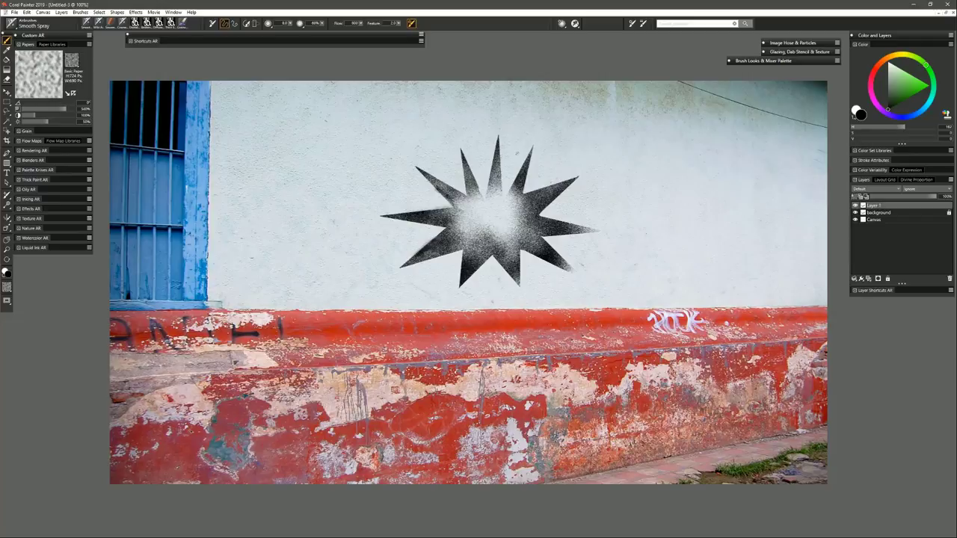
mouse_move(495, 181)
left_mouse_down()
mouse_move(531, 198)
mouse_move(566, 235)
left_mouse_up()
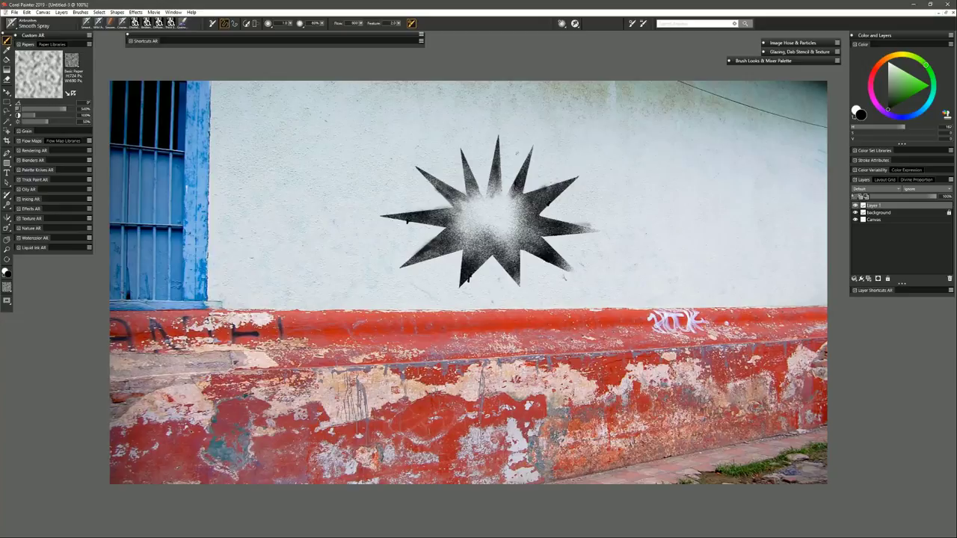
left_click_drag(347, 309, 677, 321)
left_click_drag(525, 120, 808, 160)
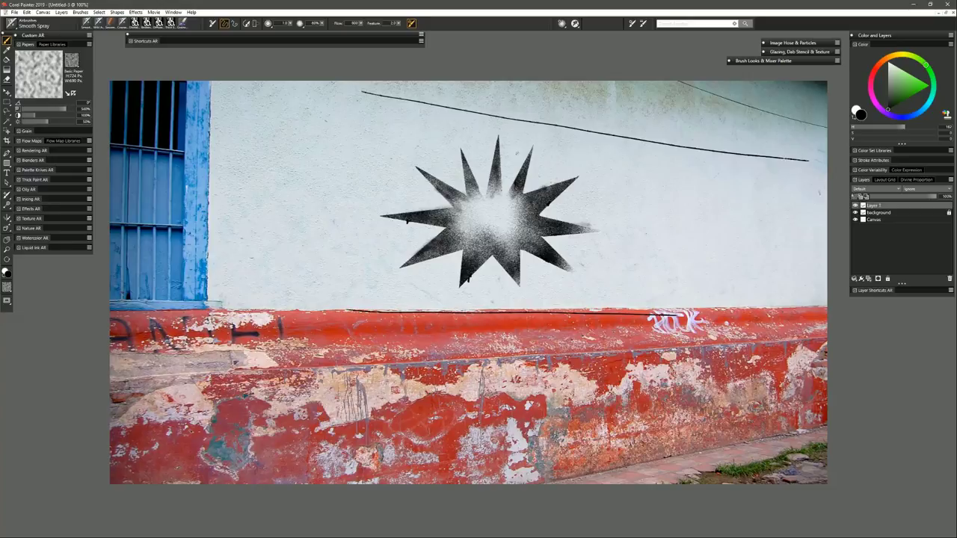
key("ctrl+z")
key("ctrl+z")
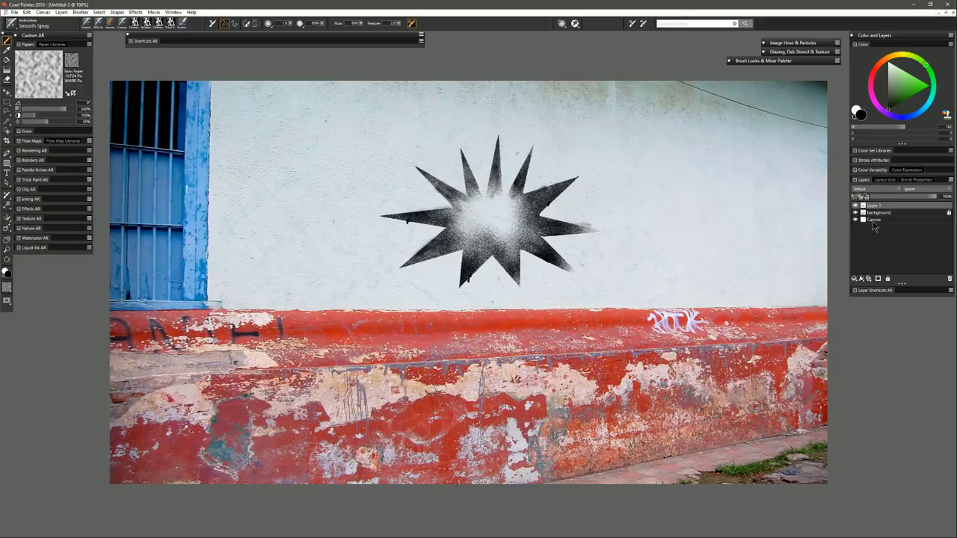
Step: Rename the sprayed layer as "star" and hide it
double_click(876, 206)
type("star")
key("Return")
left_click(855, 205)
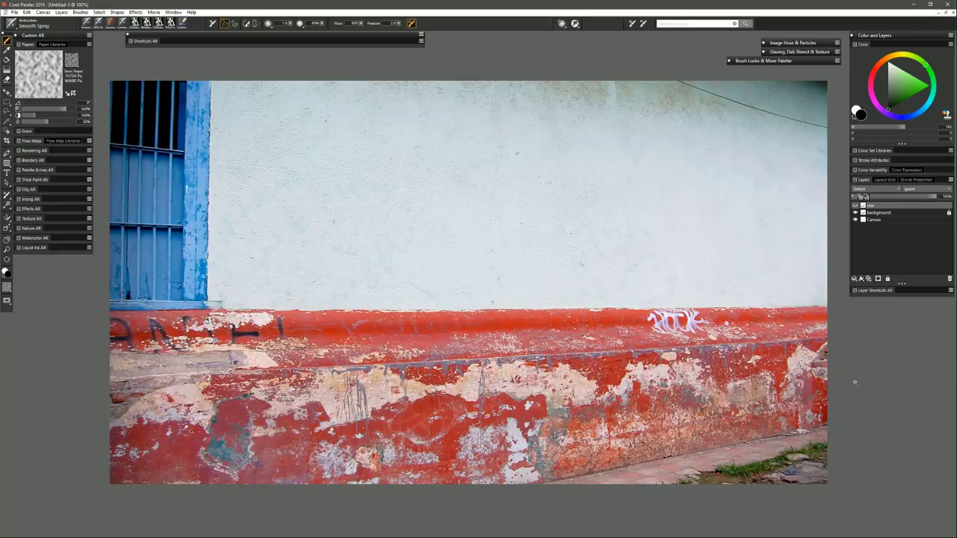
Step: Open the brush-vector PSD file from the Tutorials folder
left_click(14, 13)
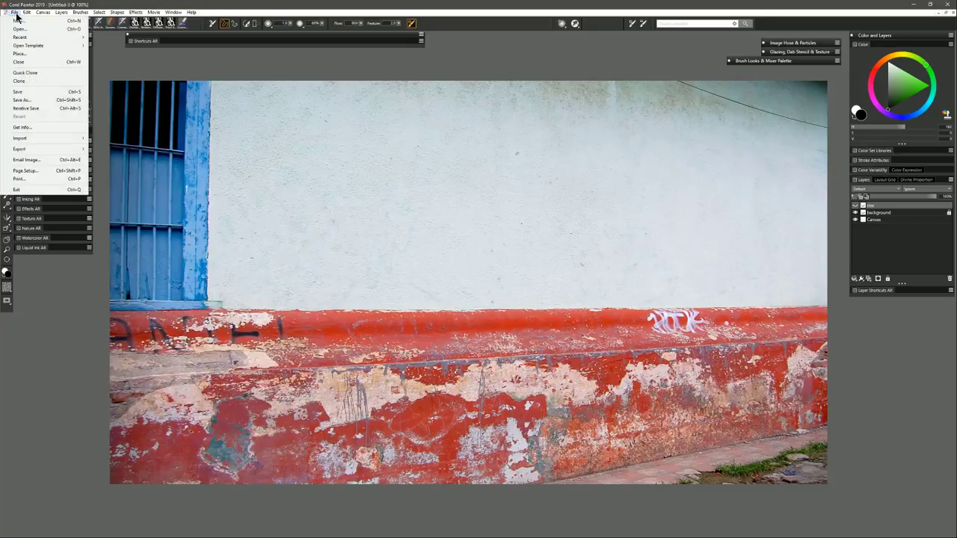
left_click(17, 29)
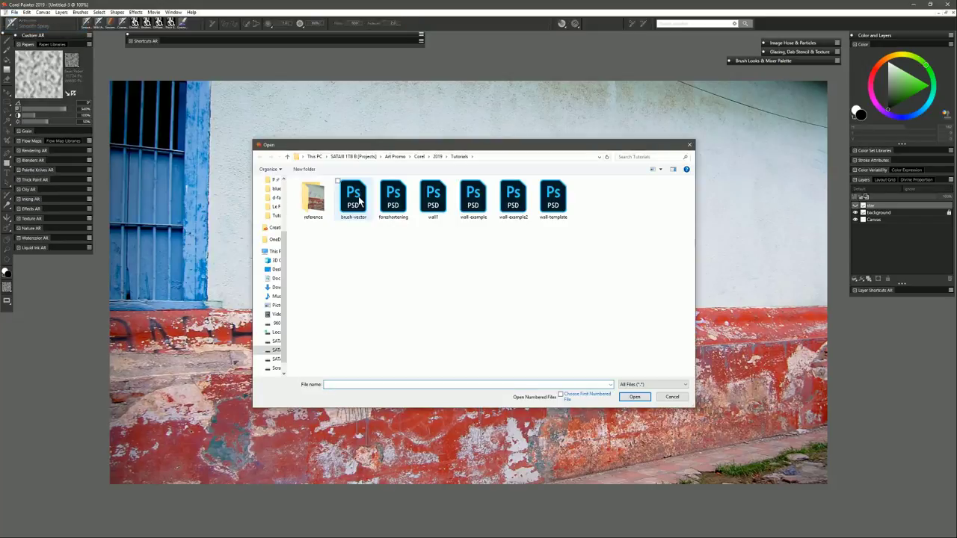
left_click(358, 198)
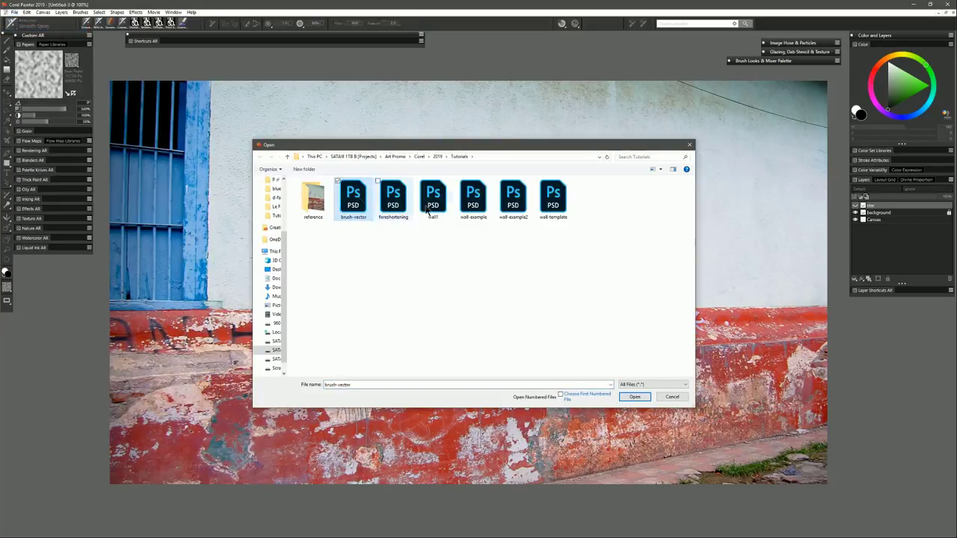
left_click(637, 397)
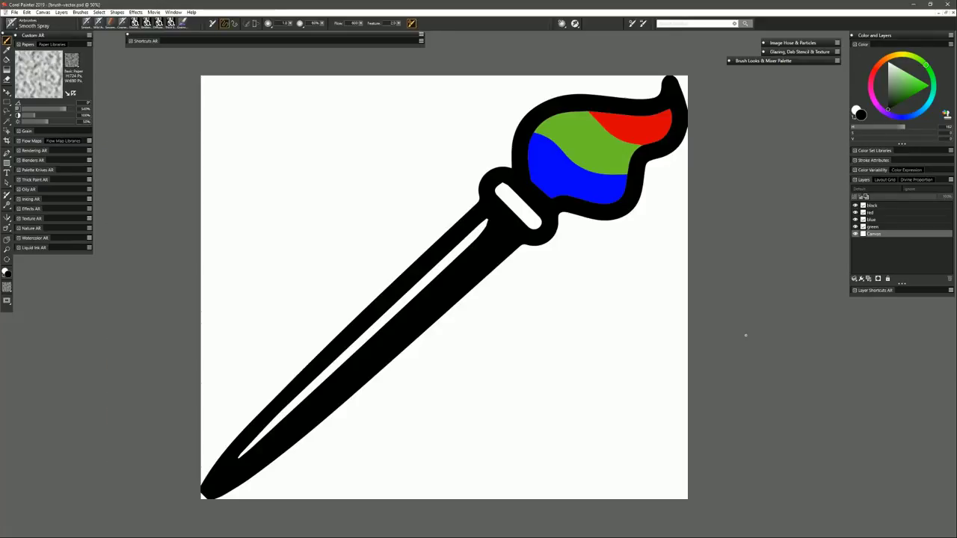
Step: Examine what the black, red, blue and green layers each contain by toggling their visibility off and on
left_click(856, 205)
left_click(856, 206)
left_click(855, 212)
left_click(855, 212)
left_click(856, 219)
left_click(855, 219)
left_click(856, 227)
left_click(855, 226)
Step: Copy the entire black layer of the brush artwork and paste it into the wall document as a new layer
left_click(875, 208)
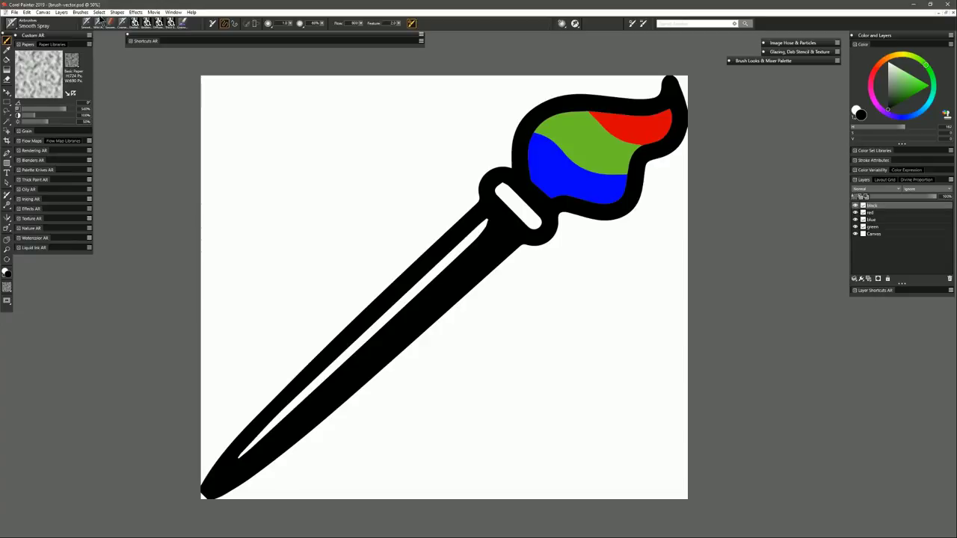
left_click(98, 12)
left_click(92, 23)
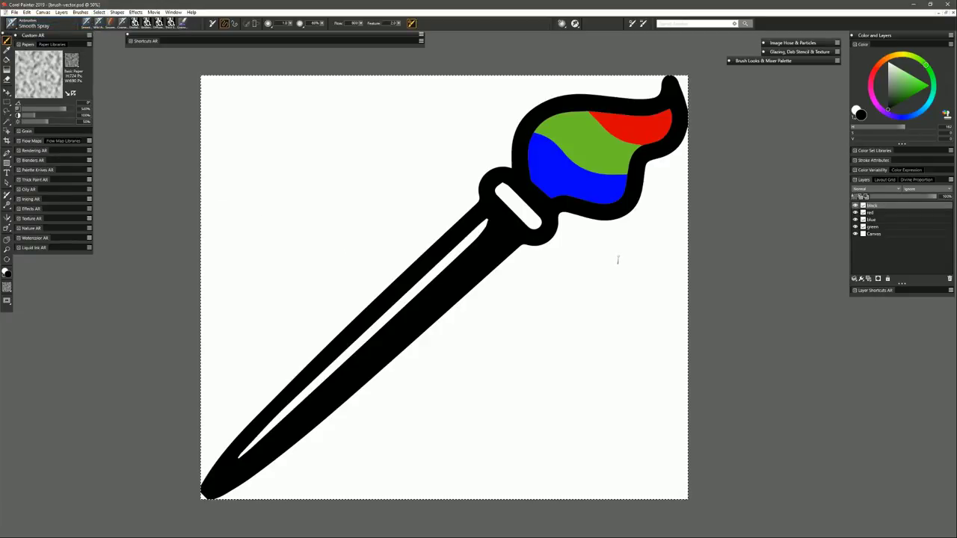
left_click(28, 13)
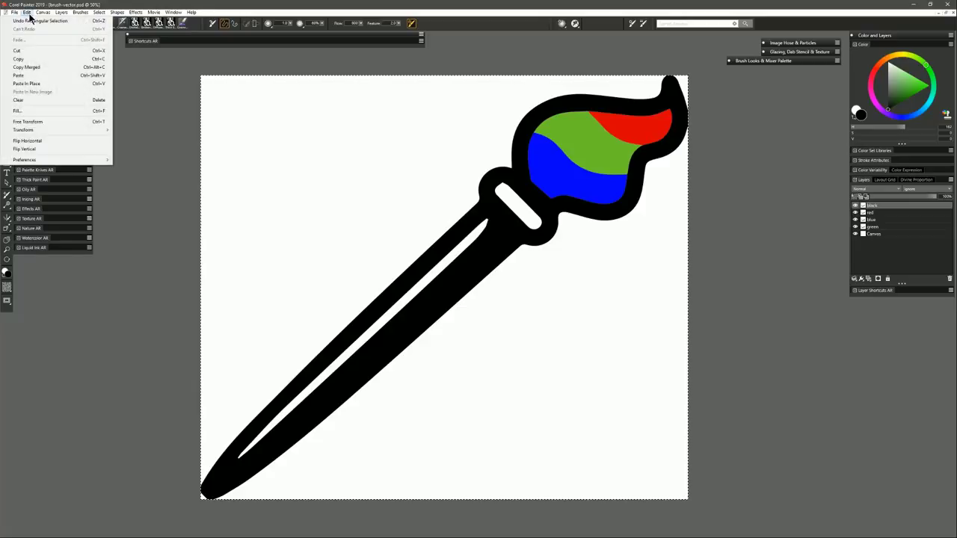
left_click(29, 59)
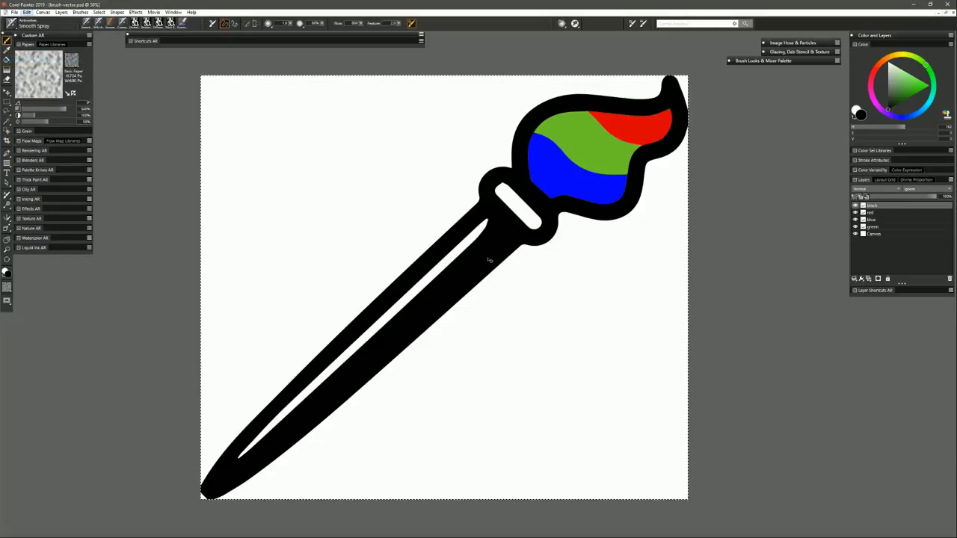
key("ctrl+grave")
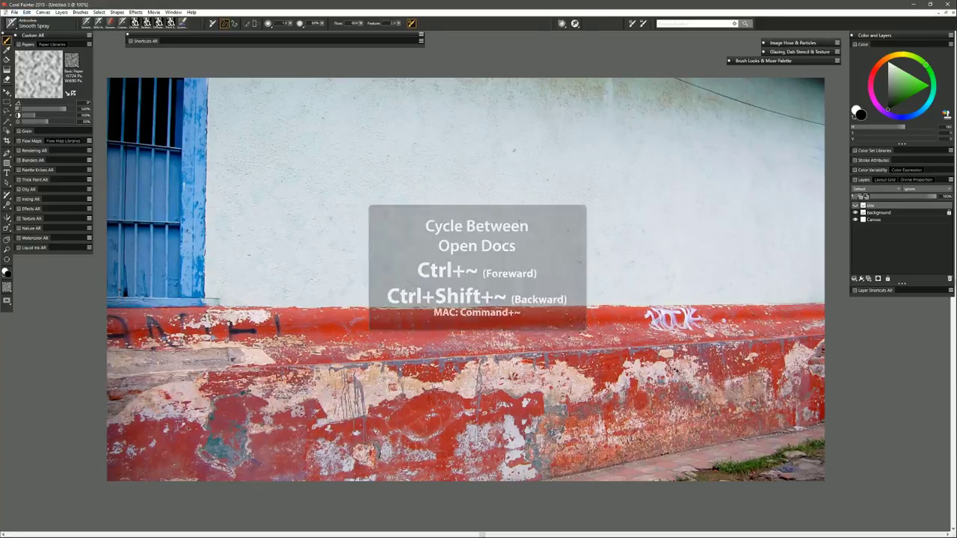
key("ctrl+v")
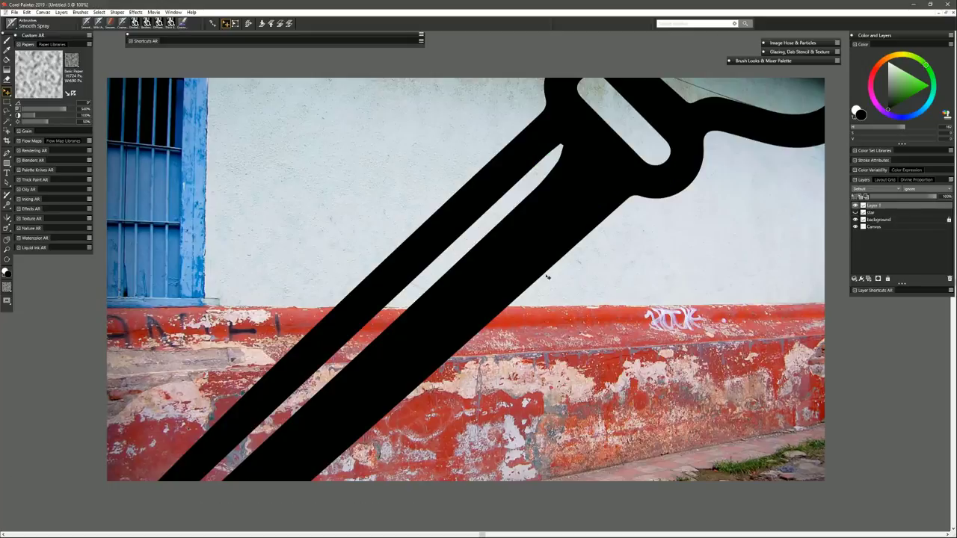
Step: Copy the red, blue and green layers of the brush artwork and paste each into the wall document as its own layer
key("ctrl+shift+n")
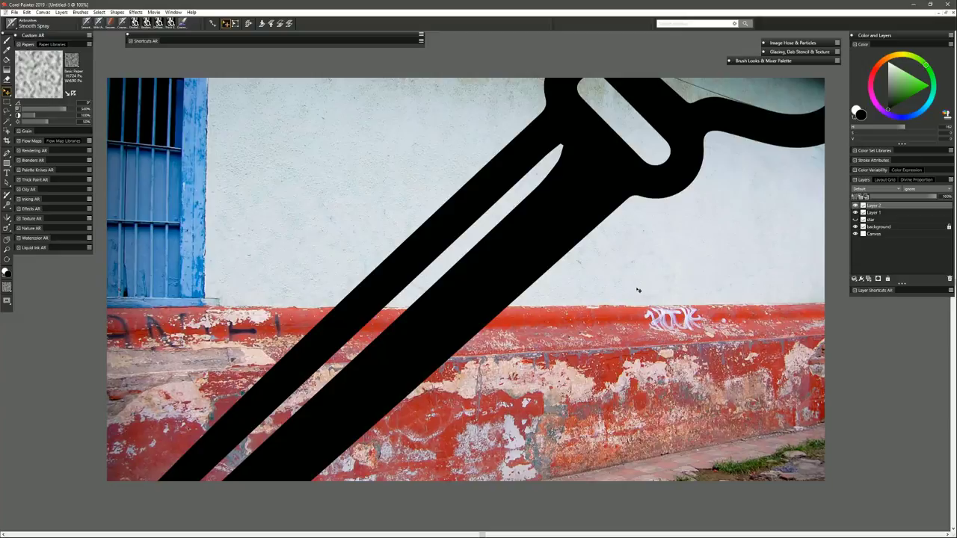
key("ctrl+Tab")
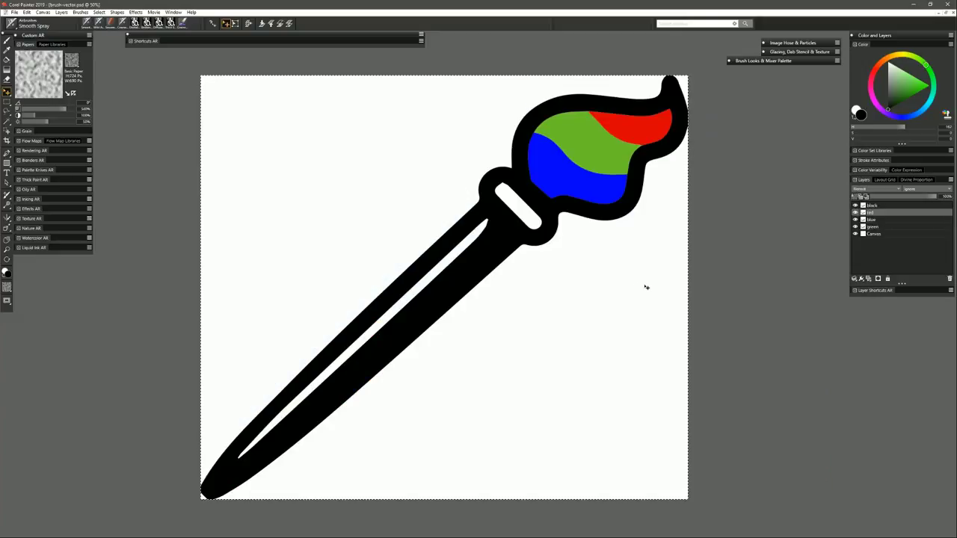
key("alt+bracketleft")
key("ctrl+Tab")
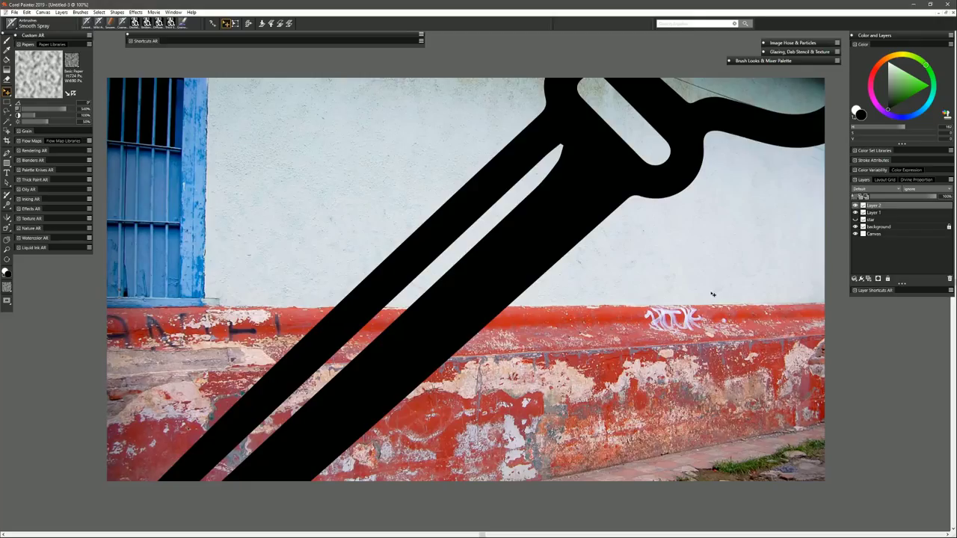
key("ctrl+v")
key("ctrl+Tab")
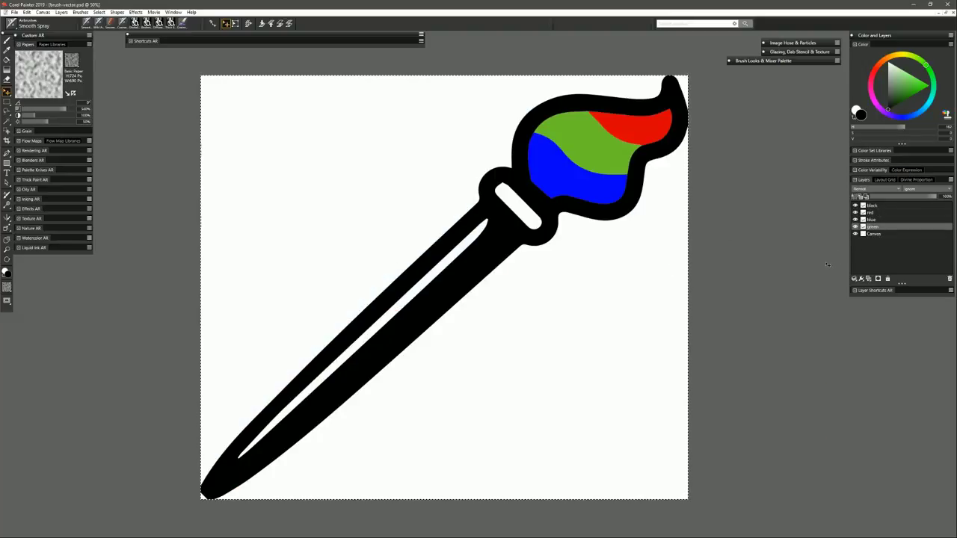
key("ctrl+Tab")
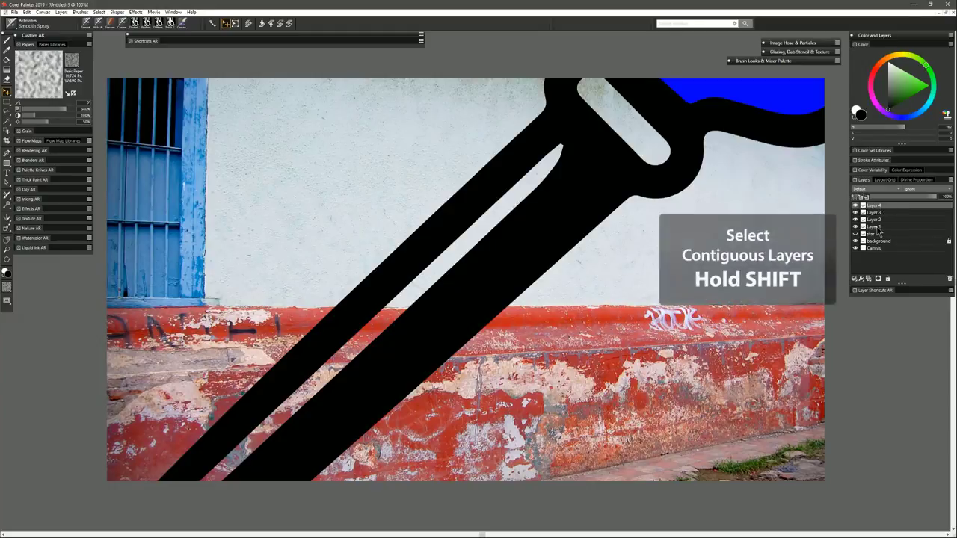
Step: Group the four pasted artwork layers, Layer 1 to Layer 4, and name the group "brush stencil"
left_click(876, 228, "shift")
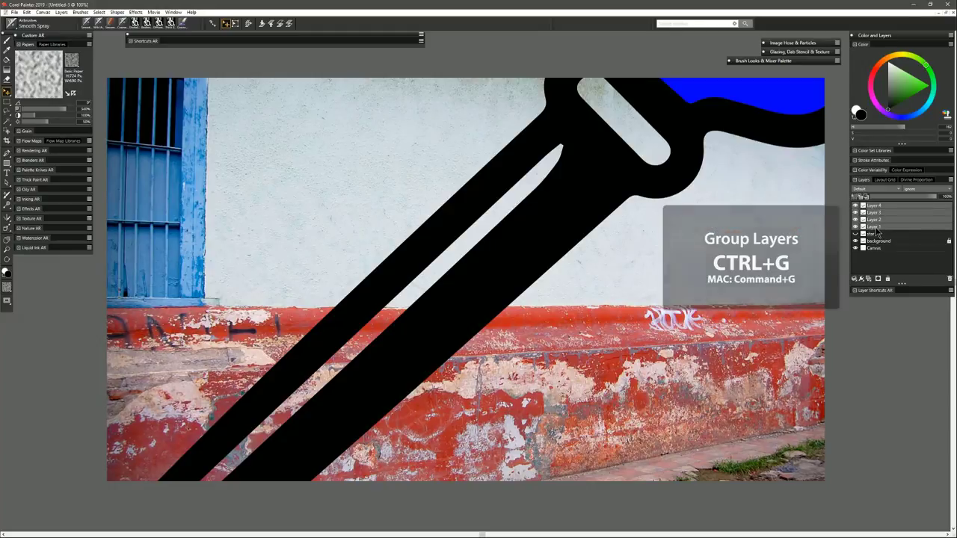
key("ctrl+g")
double_click(878, 207)
type("brush stencil")
key("Return")
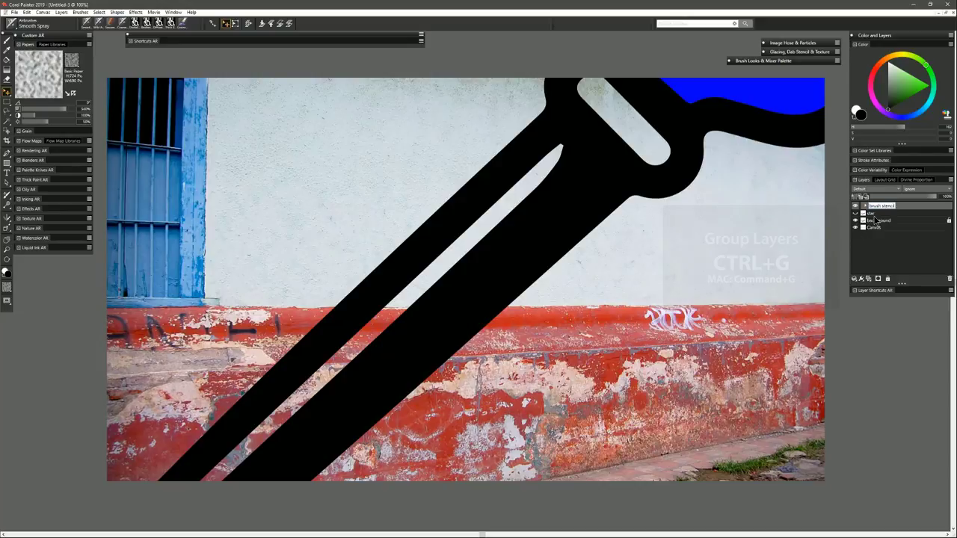
Step: Free Transform the brush stencil group, shrinking the whole paintbrush to fit the wall and placing it on the white area right of centre
left_click(26, 13)
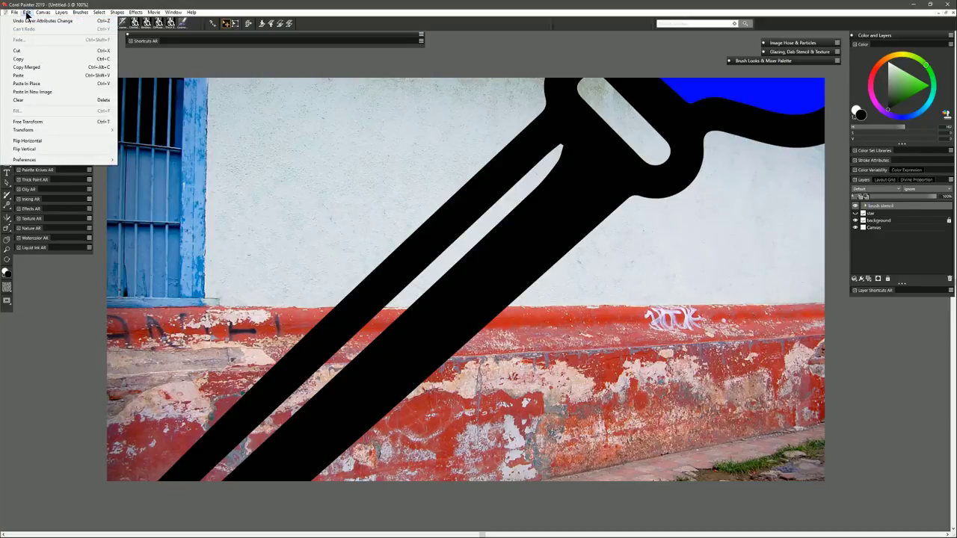
left_click(30, 121)
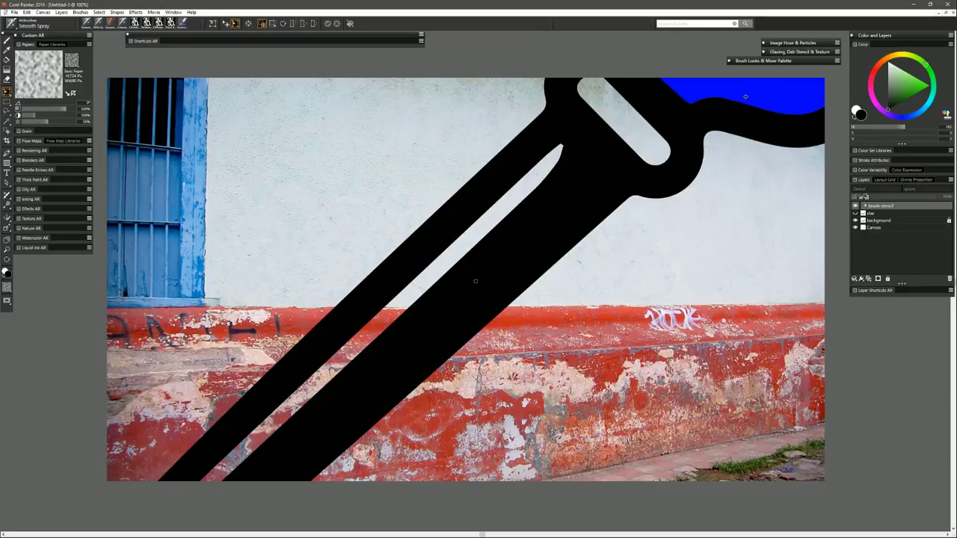
mouse_move(746, 96)
left_mouse_down()
mouse_move(591, 213)
mouse_move(452, 353)
left_mouse_up()
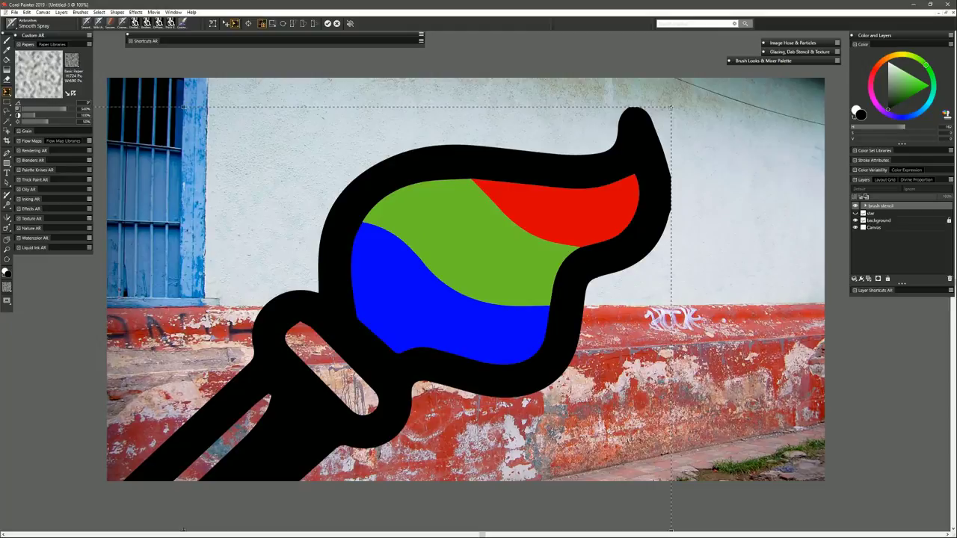
mouse_move(672, 108)
left_mouse_down()
mouse_move(535, 247)
mouse_move(338, 414)
left_mouse_up()
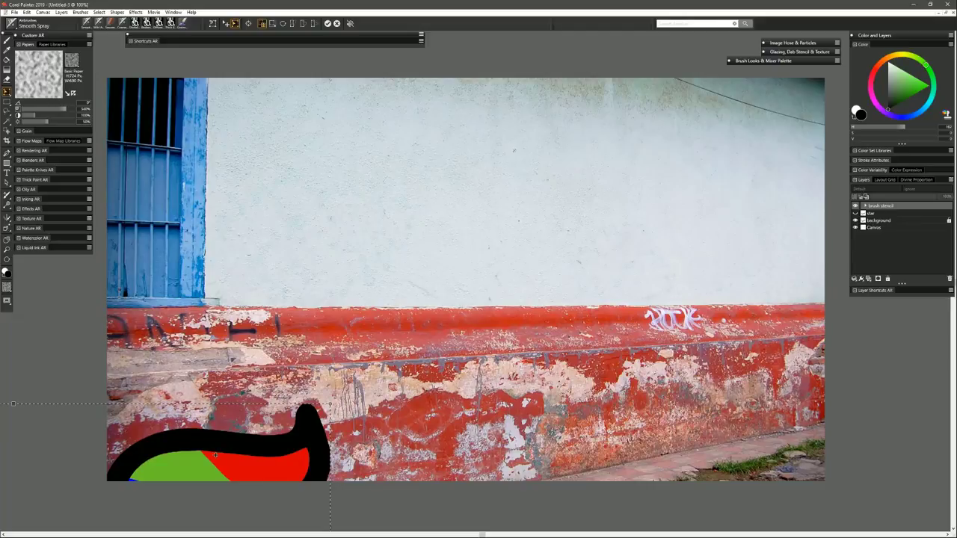
left_click_drag(206, 464, 305, 361)
left_click_drag(538, 237, 662, 170)
mouse_move(563, 170)
left_mouse_down()
mouse_move(666, 68)
mouse_move(404, 308)
left_mouse_up()
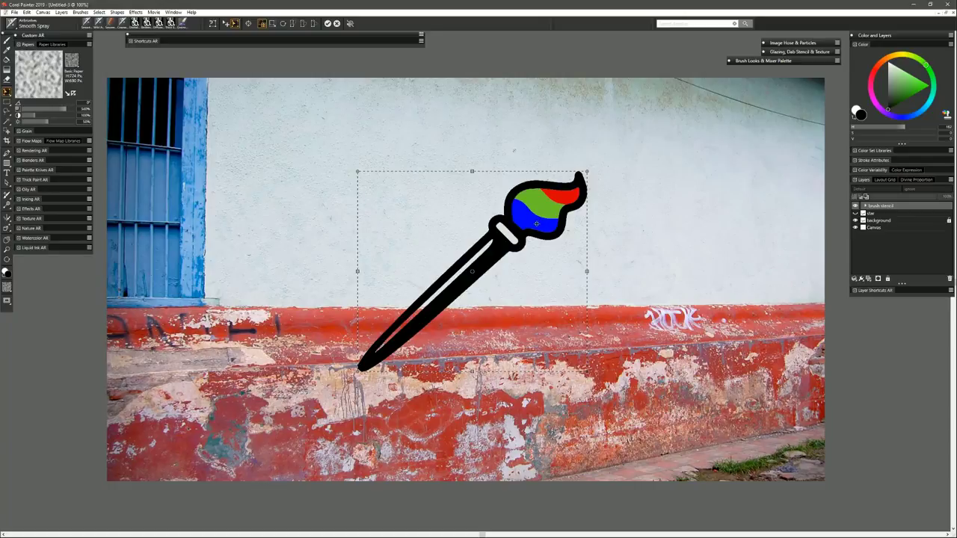
left_click_drag(534, 227, 604, 174)
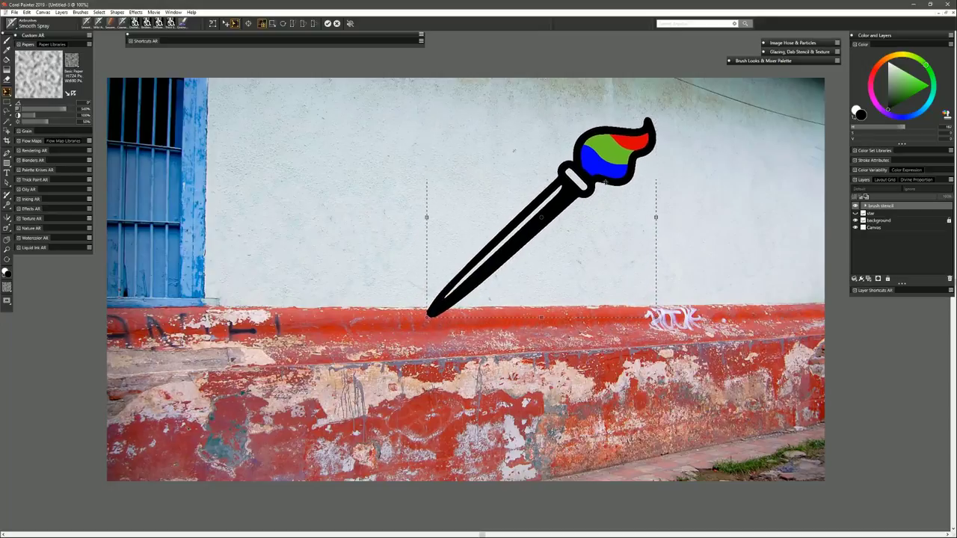
left_click(328, 23)
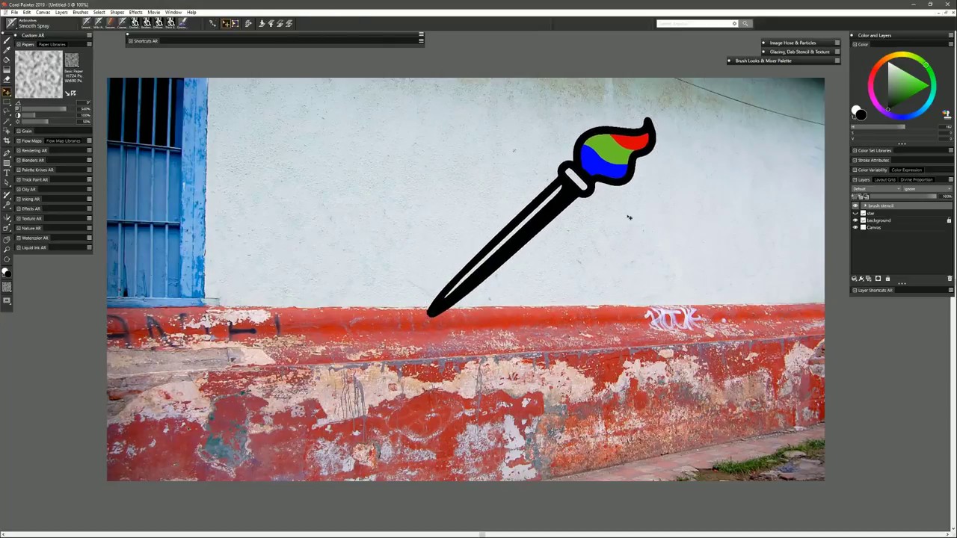
Step: Expand the brush stencil group and rename its layers, from the uppermost down, "green", "blue", "red" and "black"
left_click(865, 207)
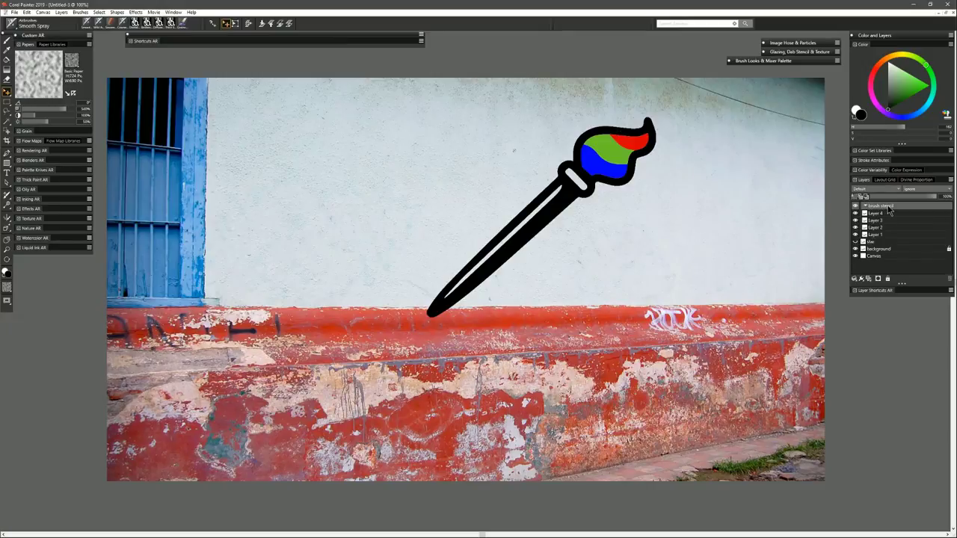
left_click(876, 236)
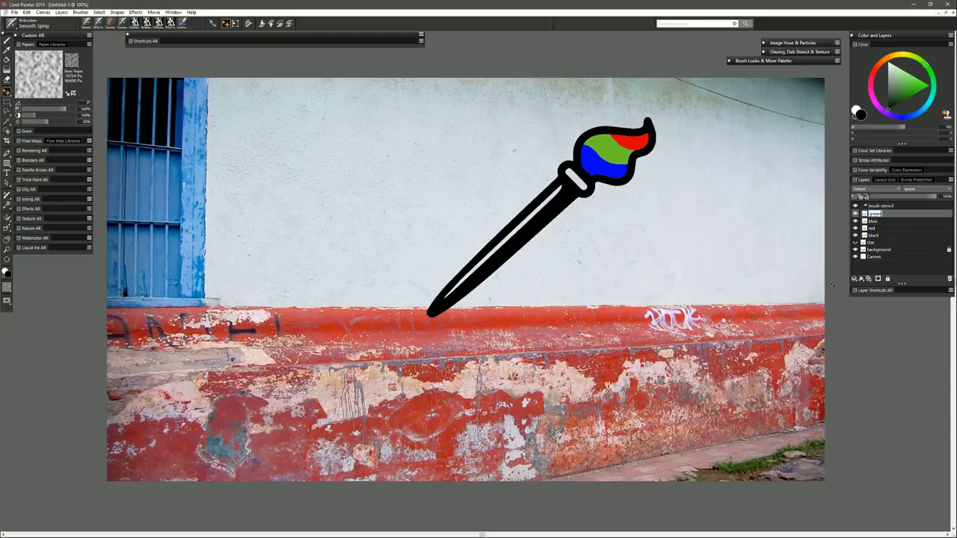
left_click(855, 213)
left_click(855, 213)
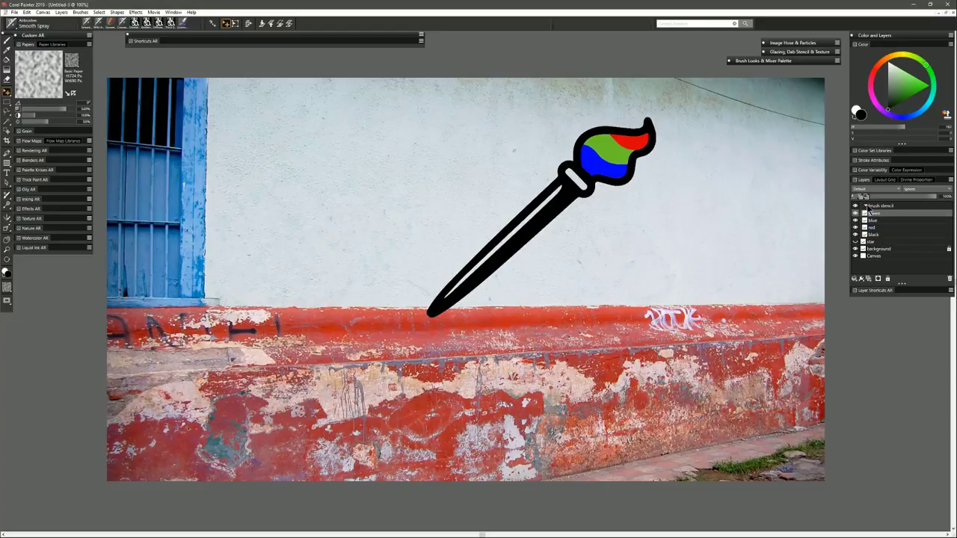
Step: Move the brush stencil group slightly up and to the right on the wall and lower its opacity to a faint guide
left_click(866, 207)
left_click_drag(619, 174, 628, 157)
left_click_drag(899, 198, 876, 198)
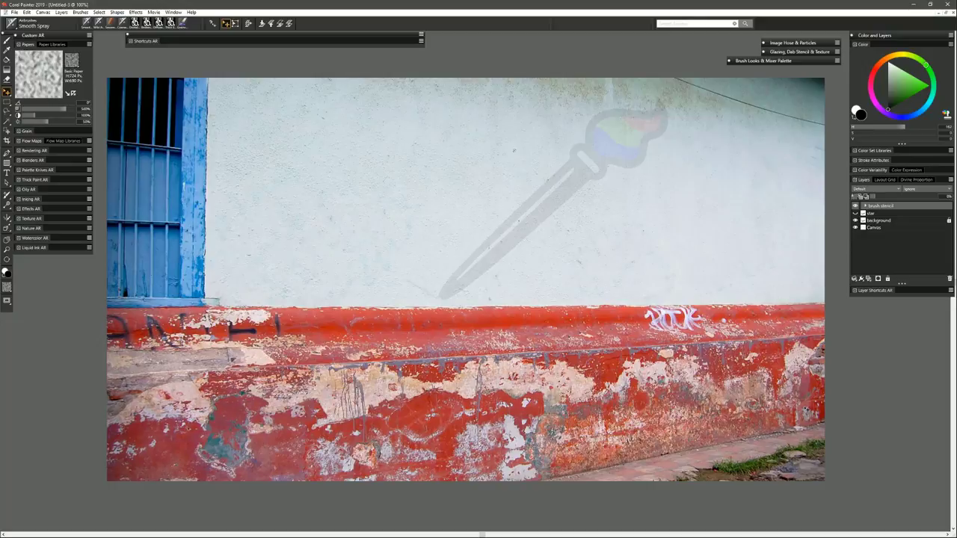
Step: Select the content of the black layer in the brush stencil group and hide the selection marquee
left_click(865, 206)
left_click(879, 236)
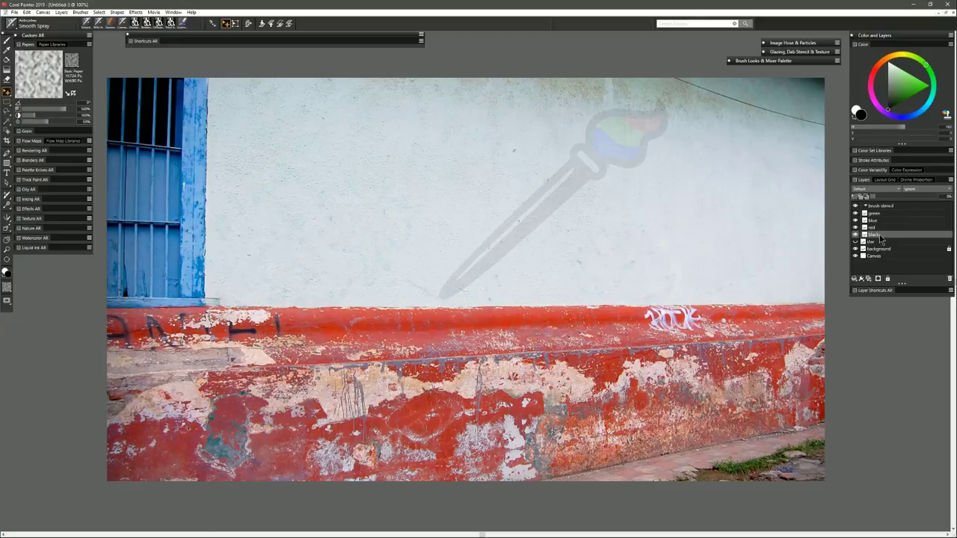
right_click(877, 238)
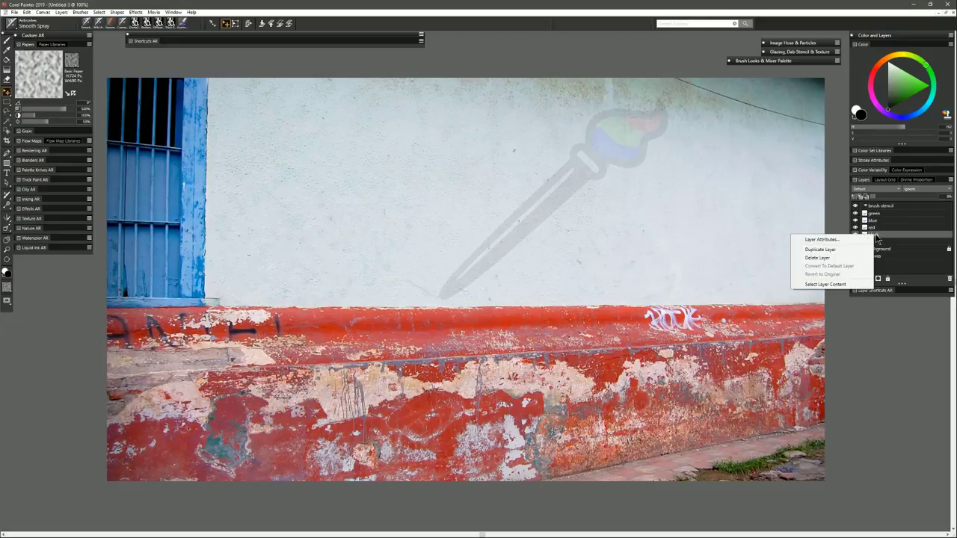
left_click(826, 285)
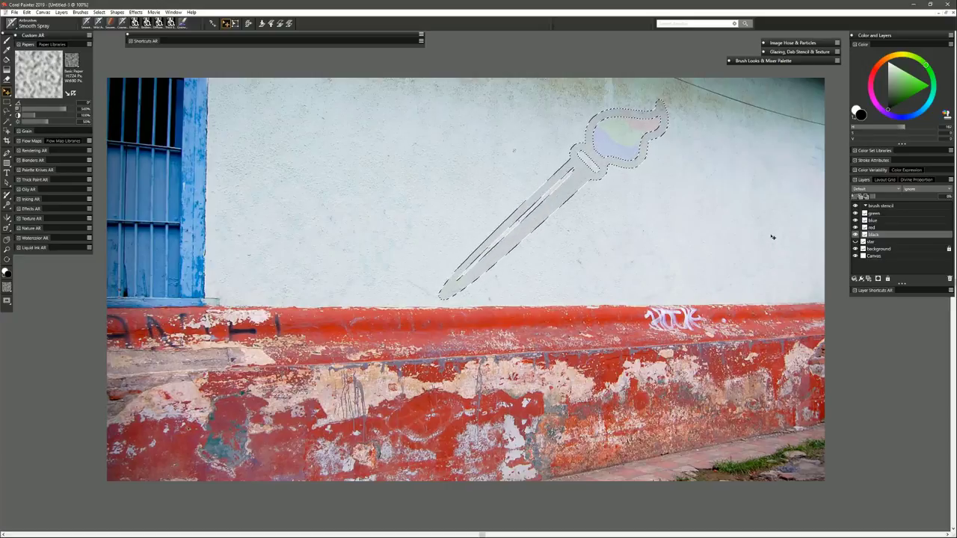
left_click(99, 12)
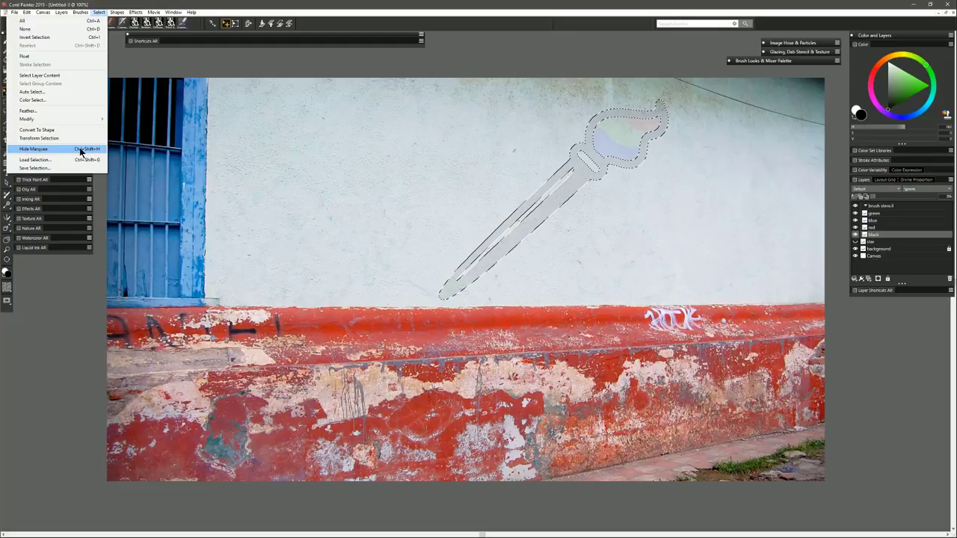
left_click(80, 153)
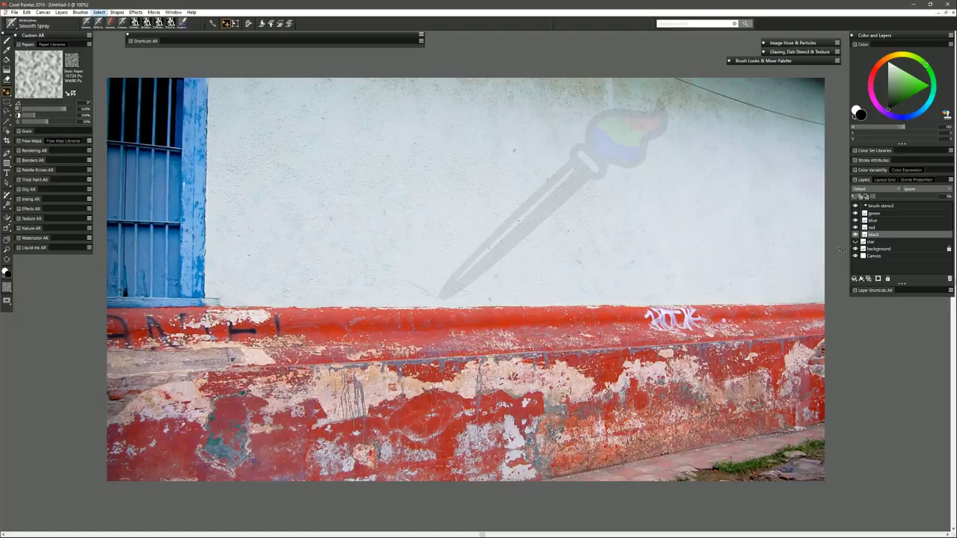
Step: Add a new layer above the brush stencil group and name it "brush paint"
left_click(887, 209)
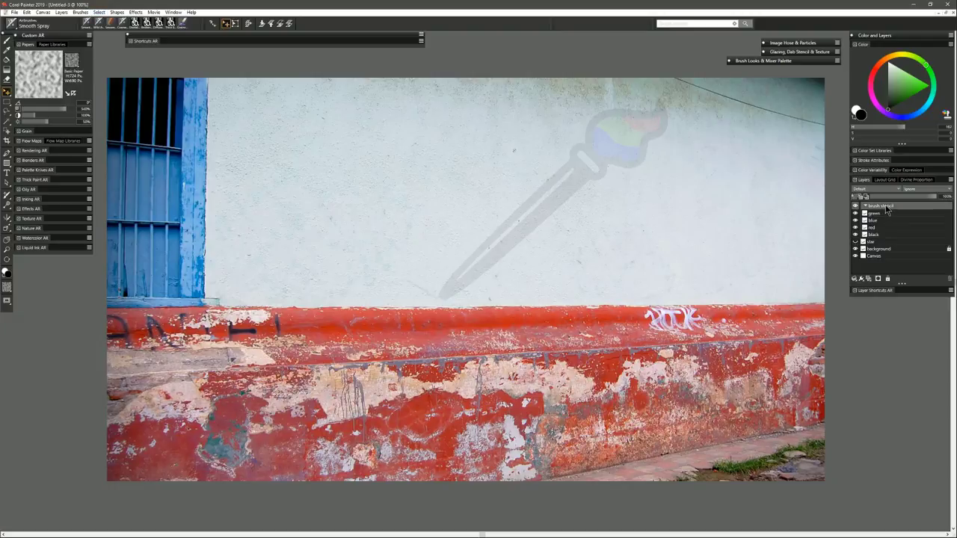
left_click(870, 279)
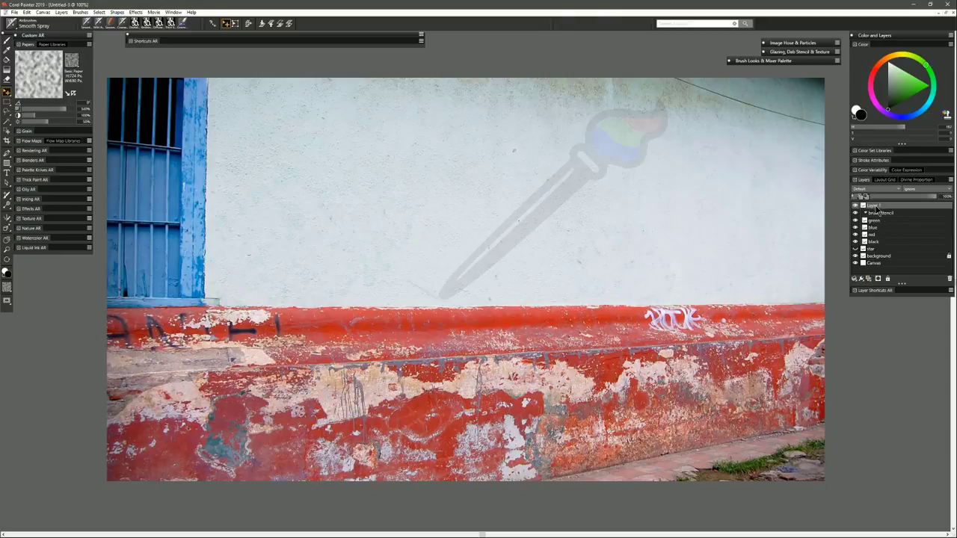
type("brush paint")
key("Return")
Step: Spray black over the handle, ferrule and bristle outline with the Smooth Spray airbrush, leaving the coverage uneven
left_click(7, 41)
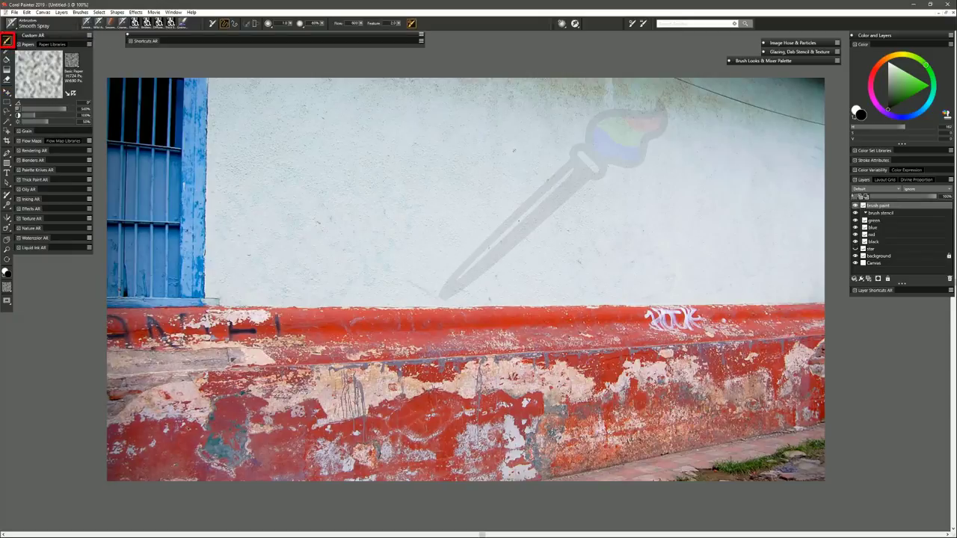
mouse_move(446, 276)
left_mouse_down()
mouse_move(462, 299)
mouse_move(450, 290)
mouse_move(483, 266)
mouse_move(502, 271)
mouse_move(528, 228)
mouse_move(579, 220)
mouse_move(568, 198)
left_mouse_up()
mouse_move(595, 180)
left_mouse_down()
mouse_move(644, 167)
mouse_move(658, 100)
mouse_move(546, 217)
mouse_move(560, 198)
mouse_move(572, 262)
mouse_move(528, 247)
mouse_move(465, 295)
mouse_move(537, 243)
mouse_move(505, 277)
mouse_move(640, 173)
left_mouse_up()
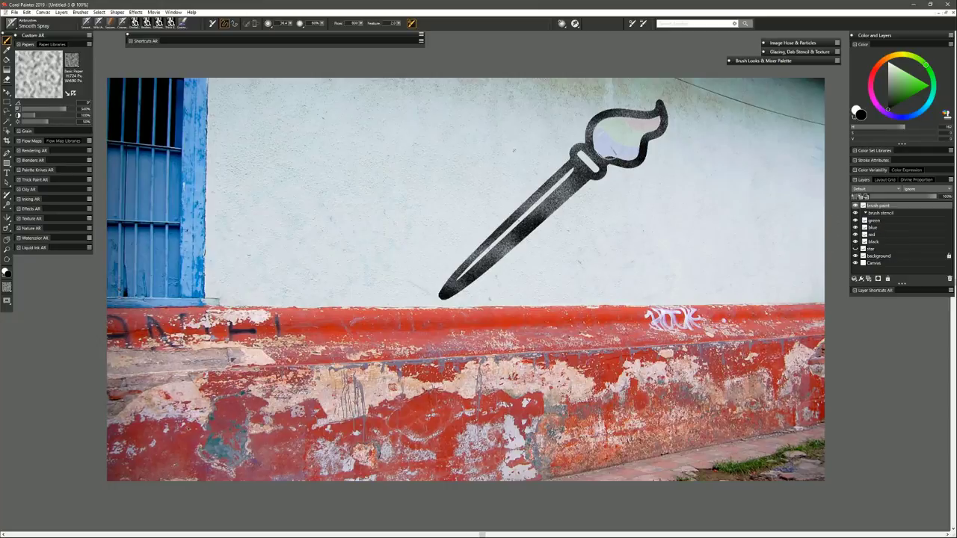
Step: Select the red layer's content and spray it with red on the brush paint layer to fill the bristle tip
right_click(874, 238)
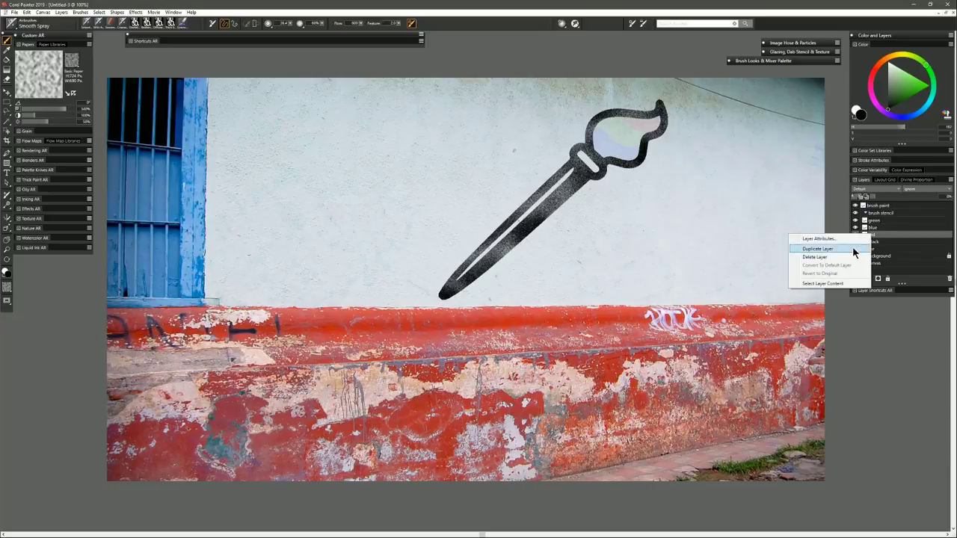
left_click(834, 283)
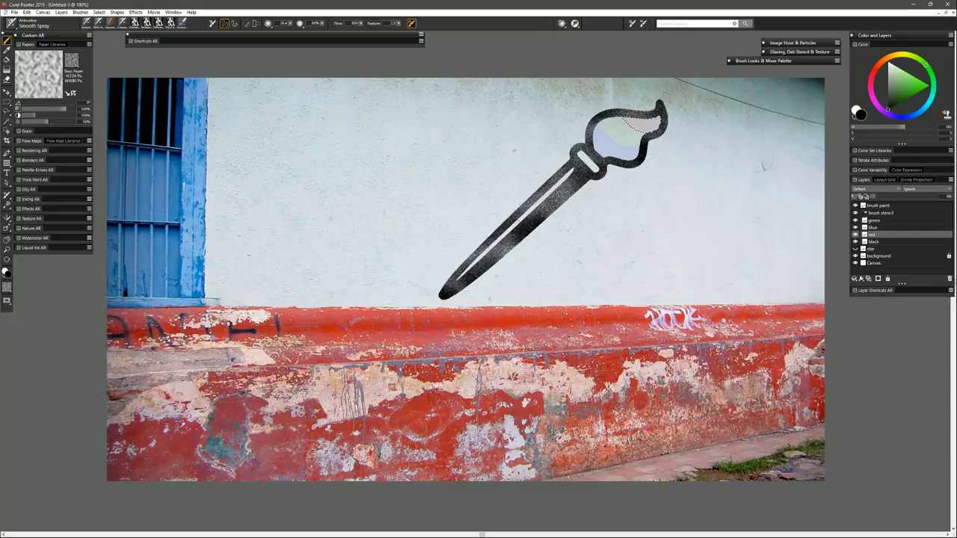
left_click(880, 204)
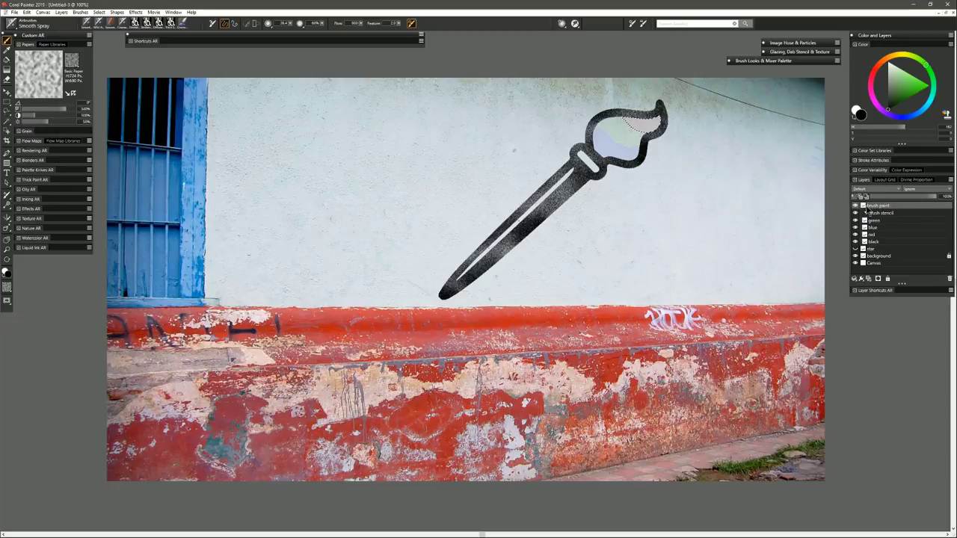
left_click(877, 74)
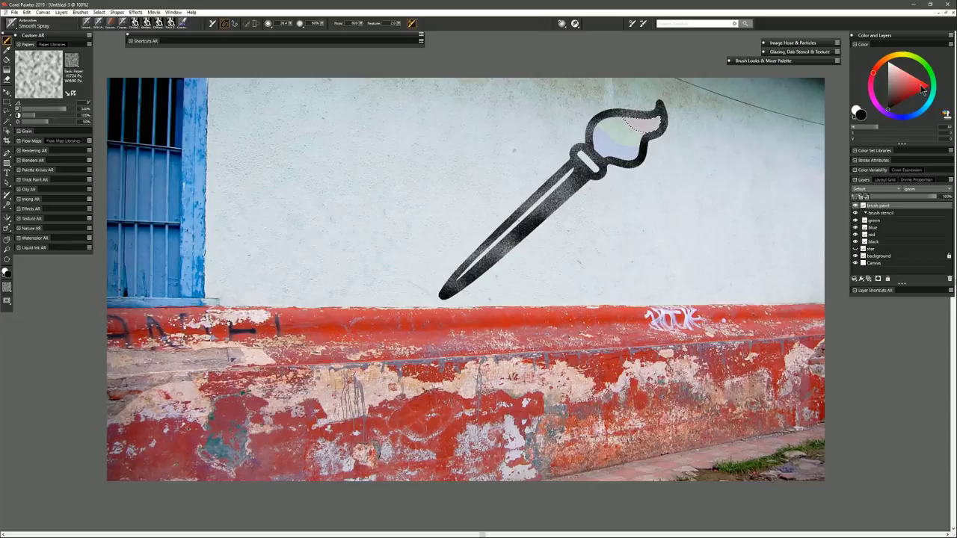
left_click(921, 91)
mouse_move(664, 112)
left_mouse_down()
mouse_move(635, 121)
mouse_move(686, 151)
left_mouse_up()
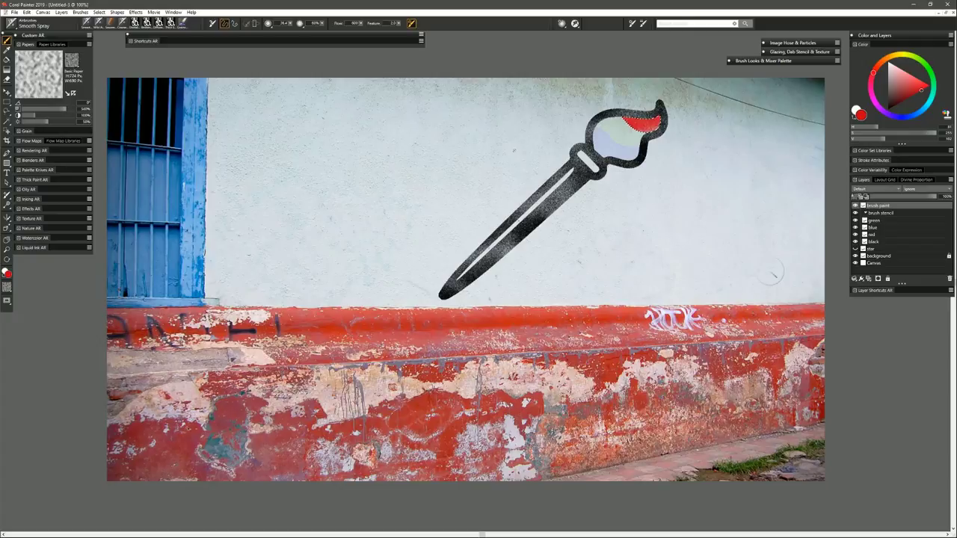
Step: Select the blue layer's content and spray it with blue on the brush paint layer to fill the lower bristle area
right_click(873, 230)
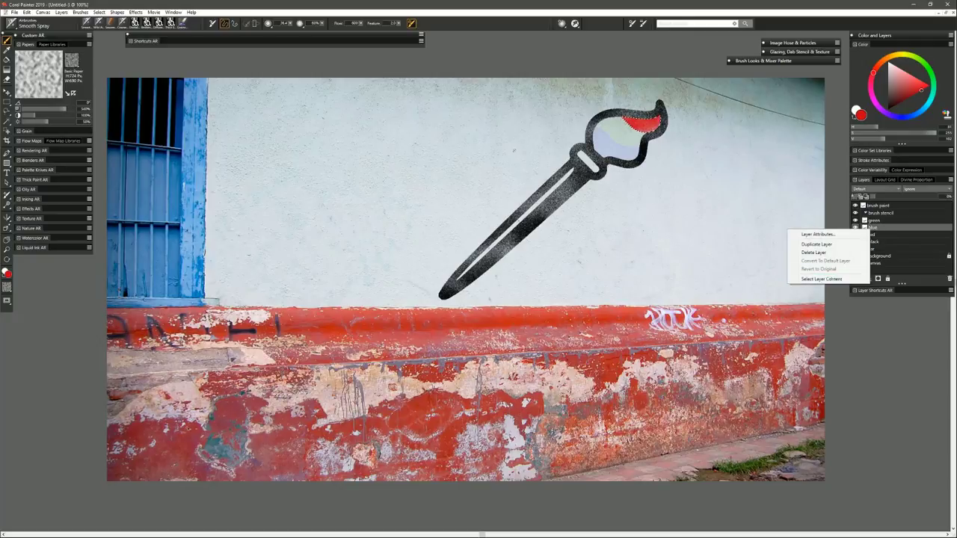
left_click(830, 280)
left_click(906, 116)
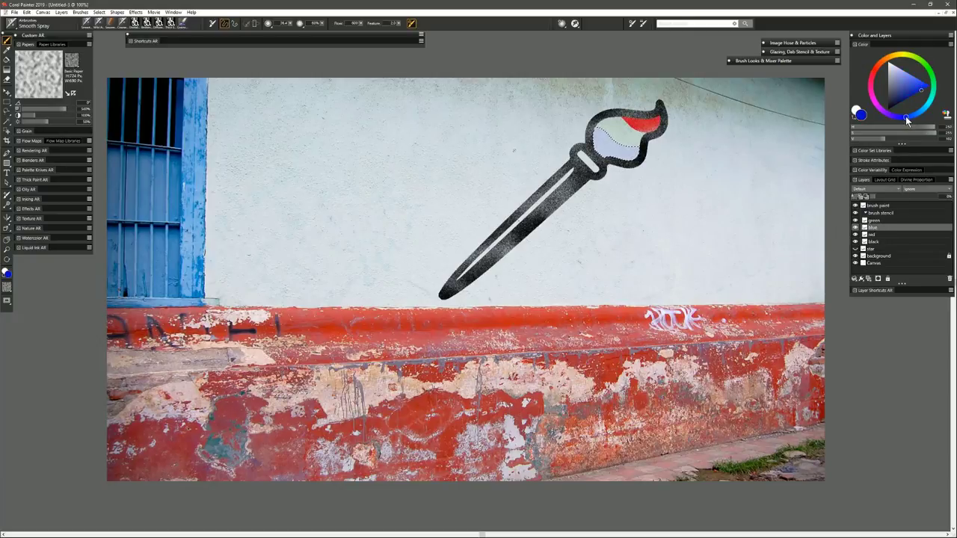
left_click(878, 205)
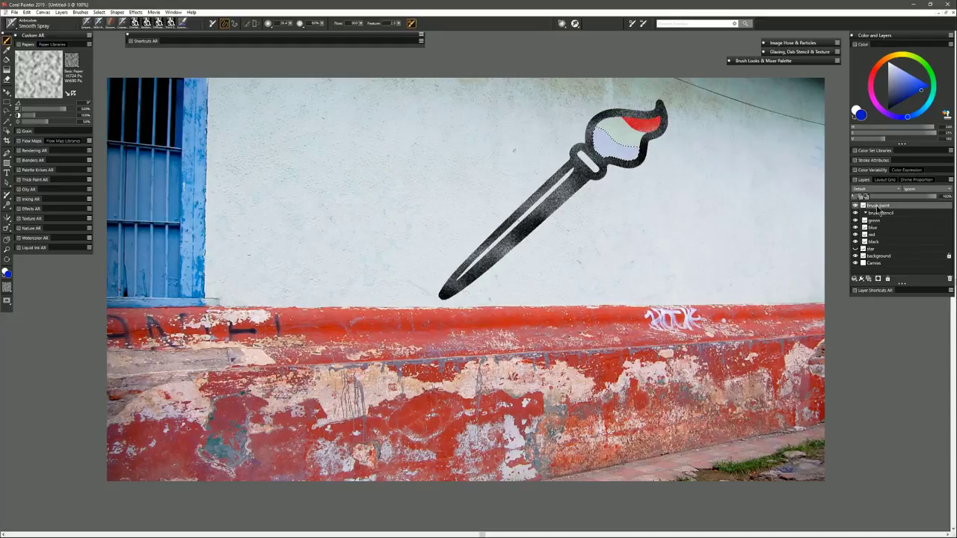
mouse_move(600, 151)
left_mouse_down()
mouse_move(617, 171)
mouse_move(654, 158)
left_mouse_up()
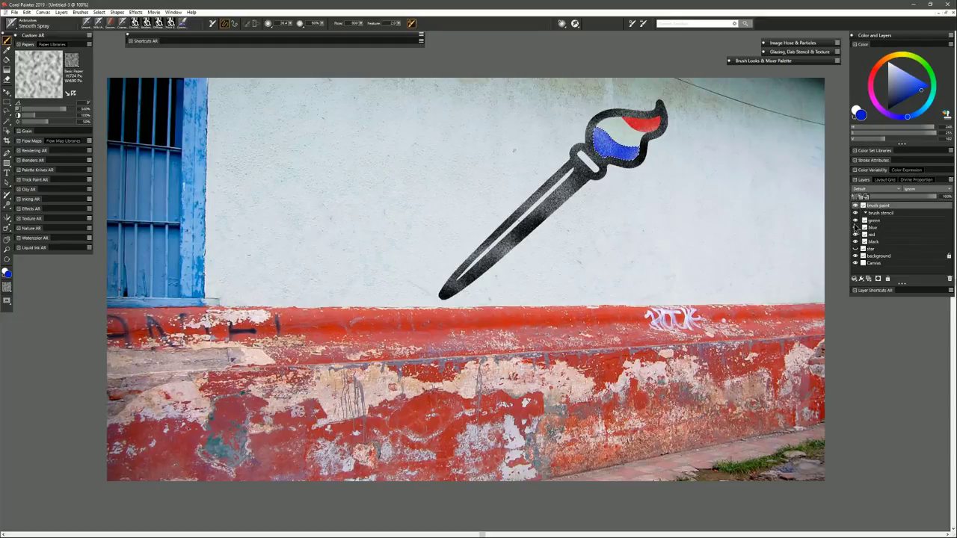
Step: Select the green layer's content and spray it with a slightly darkened green on the brush paint layer to fill the middle bristle area
right_click(877, 223)
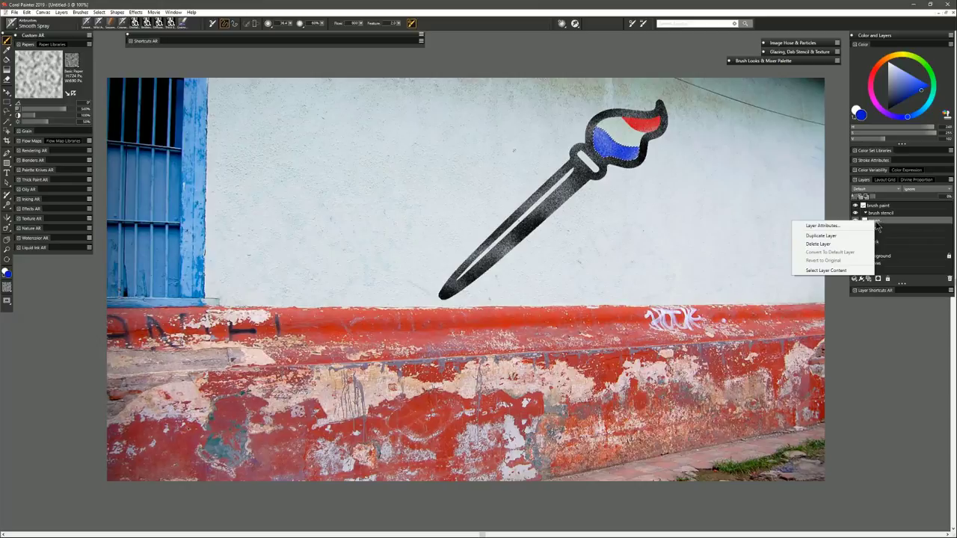
left_click(833, 270)
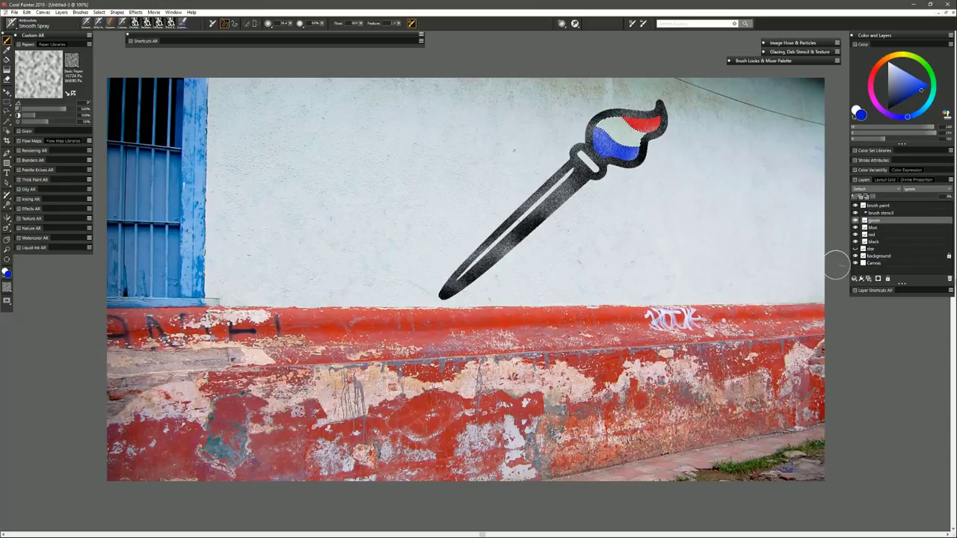
left_click(879, 206)
left_click(928, 66)
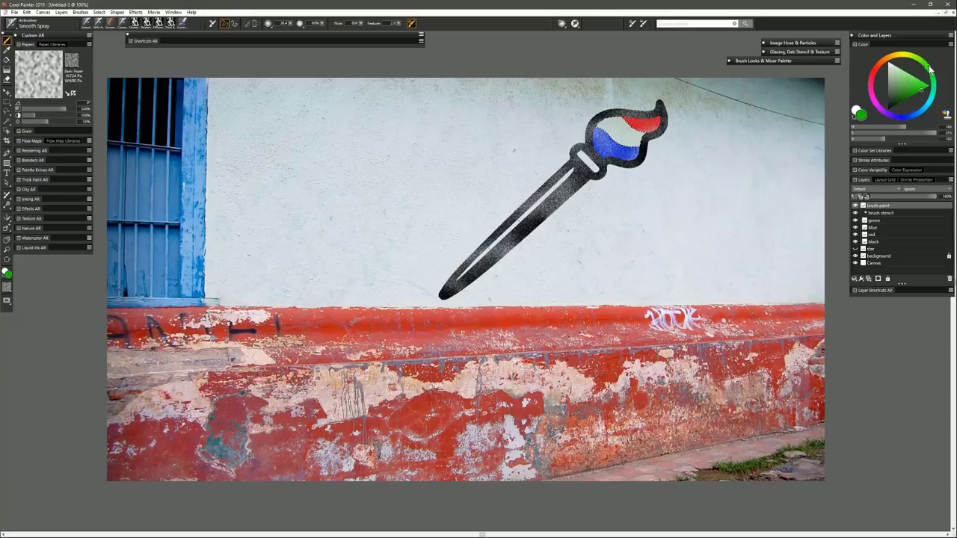
left_click(913, 96)
left_click(918, 93)
mouse_move(615, 121)
left_mouse_down()
mouse_move(640, 129)
mouse_move(648, 173)
left_mouse_up()
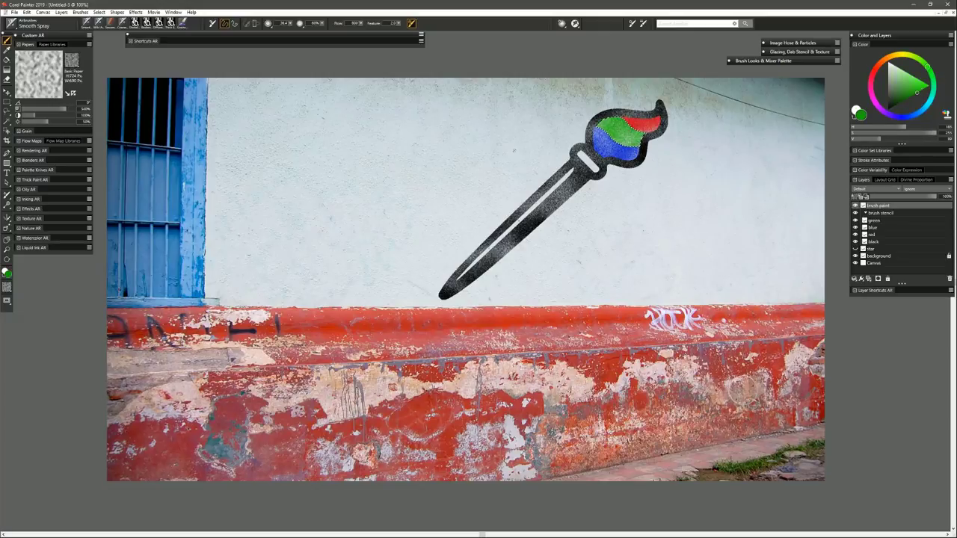
Step: Clear the selection, collapse and hide the brush stencil group, and compare the wall with and without the brush paint layer
left_click(866, 213)
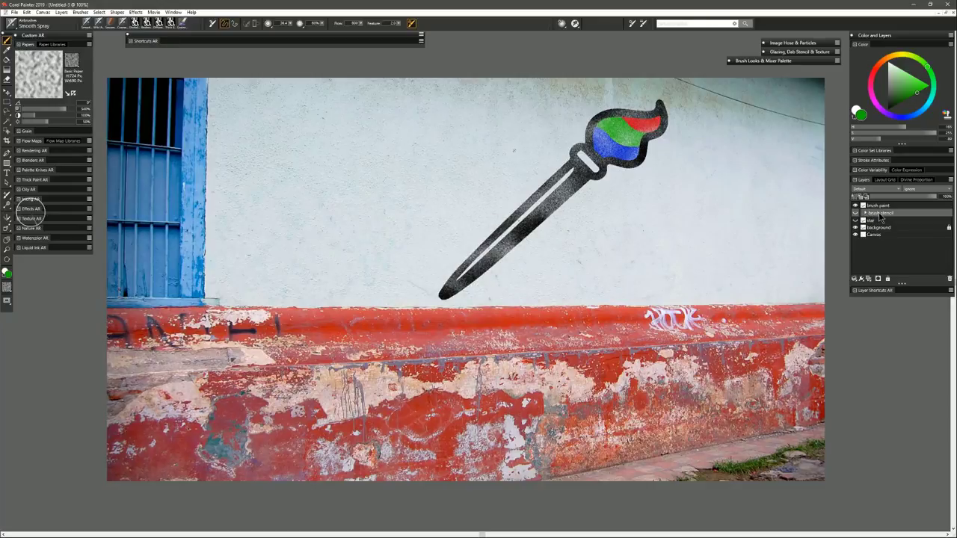
left_click(878, 205)
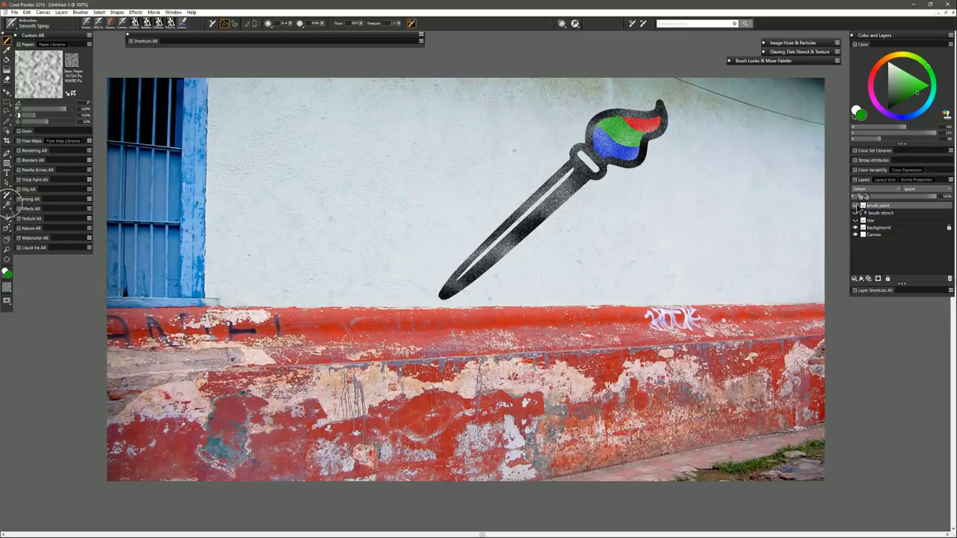
left_click(855, 205)
left_click(855, 206)
Step: Set the brush paint layer's composite method to Multiply and slightly lower its opacity so the wall shows through
left_click(866, 190)
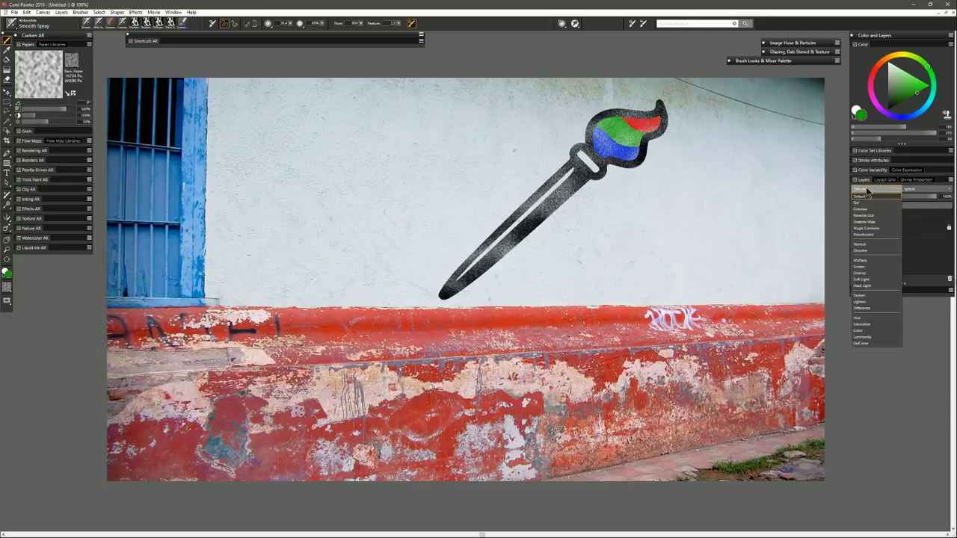
left_click(864, 263)
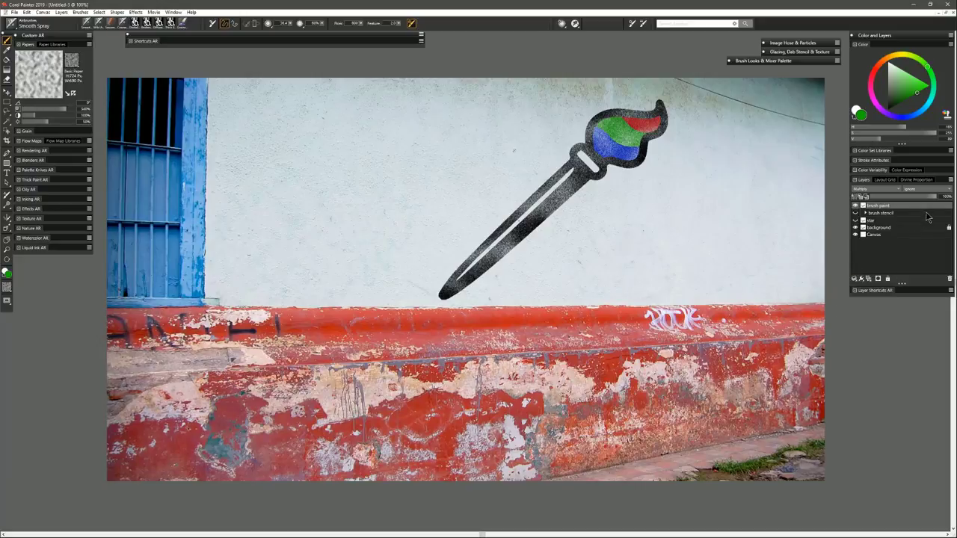
left_click_drag(934, 198, 926, 199)
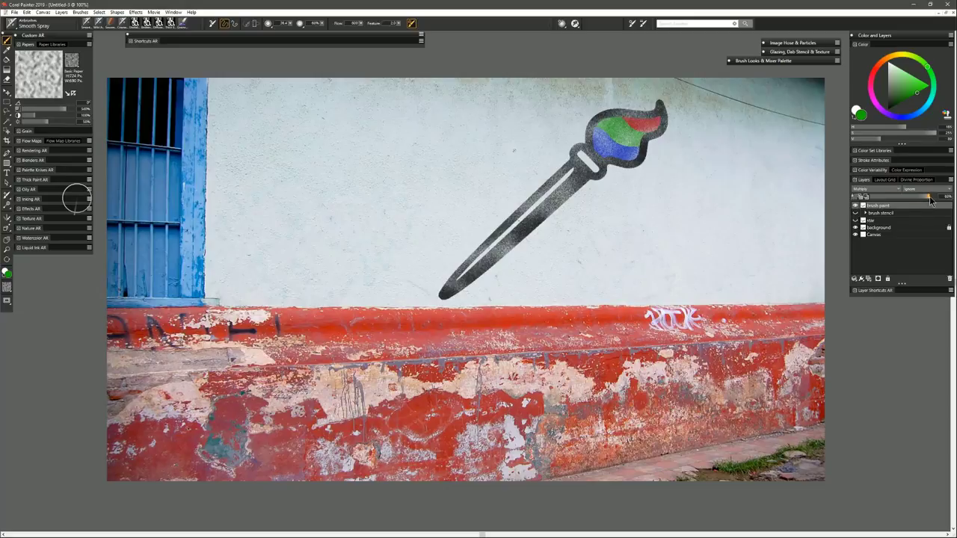
Step: Paint small black drips at the handle tip and under the bristles with a finer spray, and touch up the handle
left_click_drag(896, 103, 871, 138)
key("ctrl+alt")
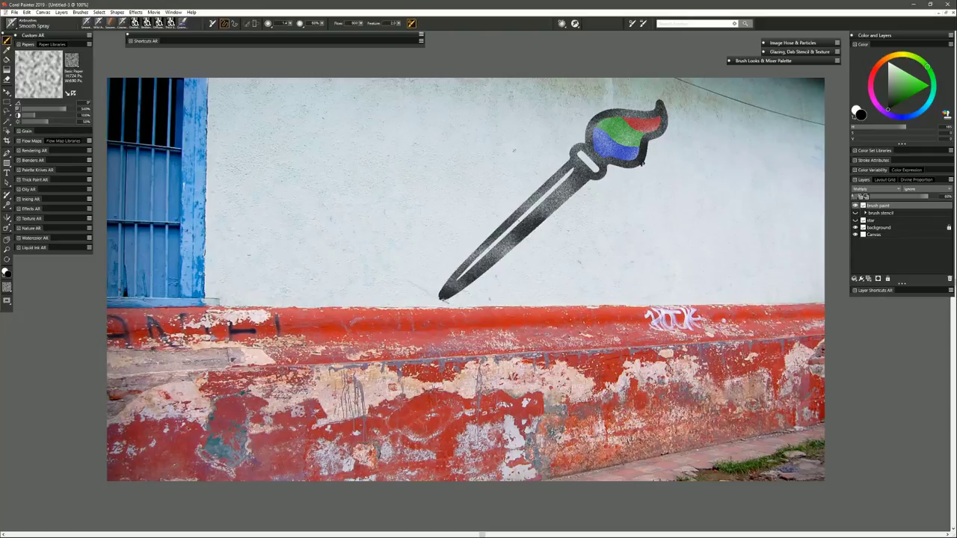
left_click_drag(443, 297, 442, 302)
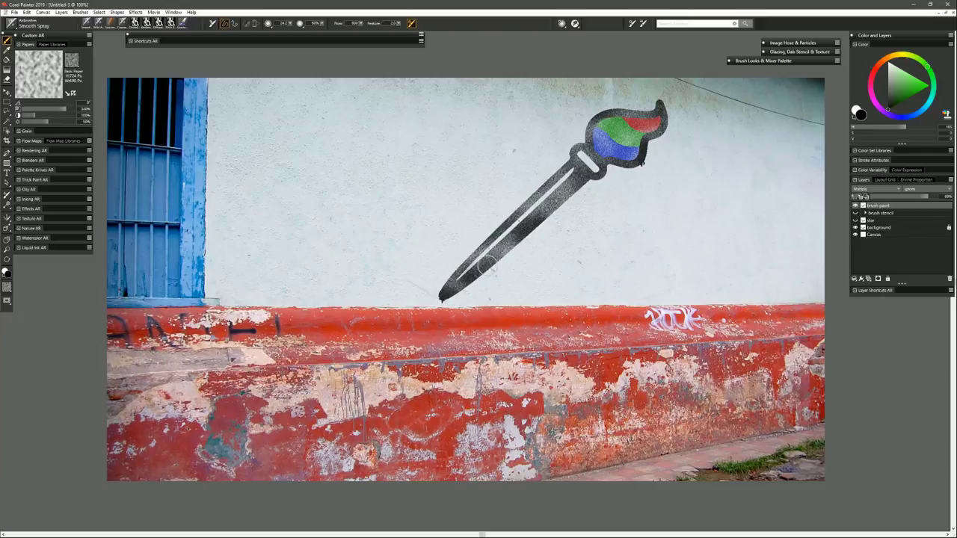
mouse_move(473, 274)
left_mouse_down()
mouse_move(517, 236)
mouse_move(508, 250)
mouse_move(522, 225)
left_mouse_up()
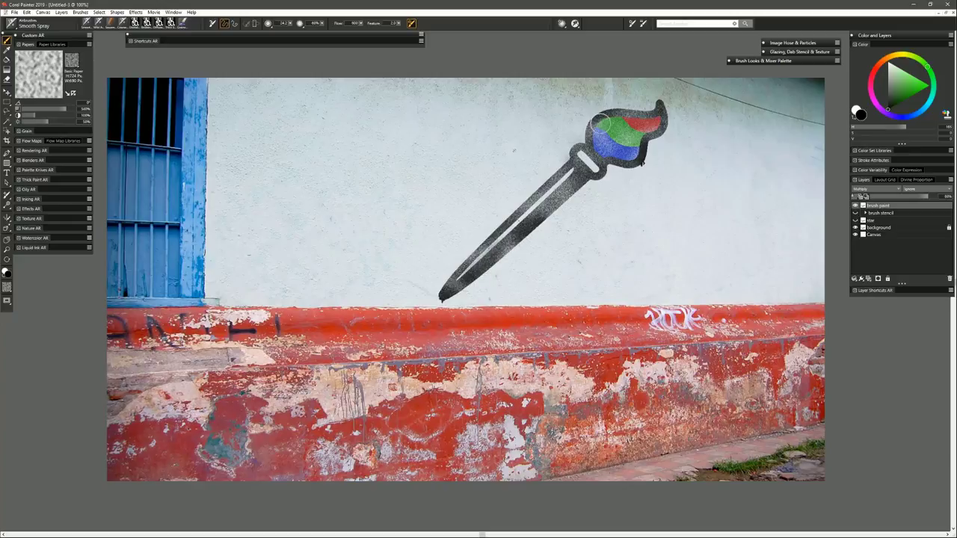
left_click(641, 120, "alt")
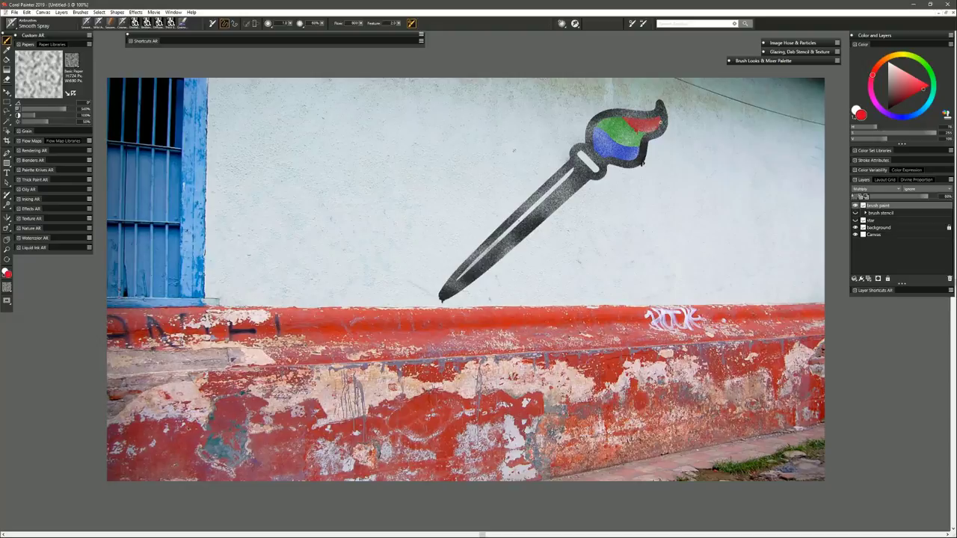
Step: Add a new layer and trace the upper and lower edges of the red wall ledge with thin blue lines
left_click(906, 117)
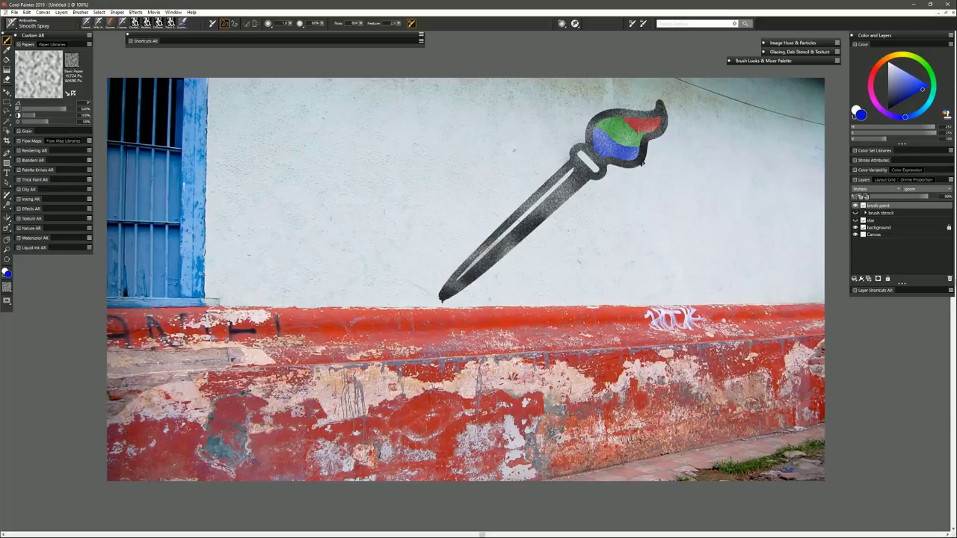
left_click(870, 279)
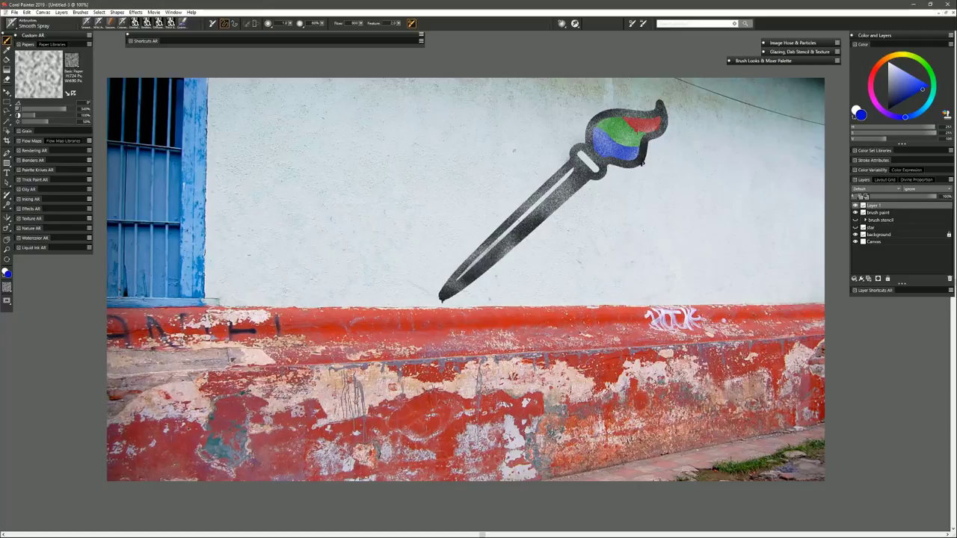
left_click_drag(308, 305, 820, 307)
left_click_drag(200, 369, 822, 338)
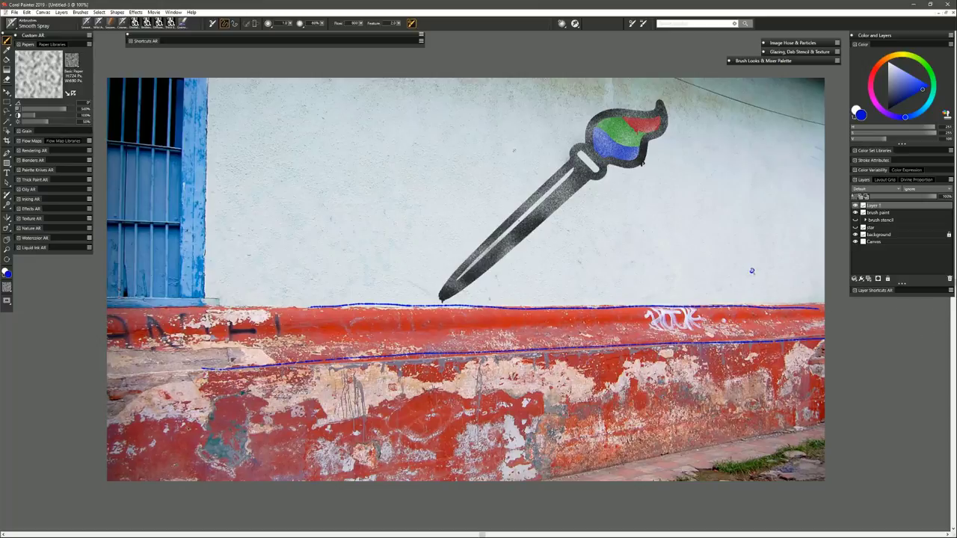
Step: Sketch a blue vanishing point with two converging lines, and mark the ledge height with double-headed arrows at both ends
mouse_move(752, 271)
left_mouse_down()
mouse_move(693, 256)
mouse_move(700, 284)
left_mouse_up()
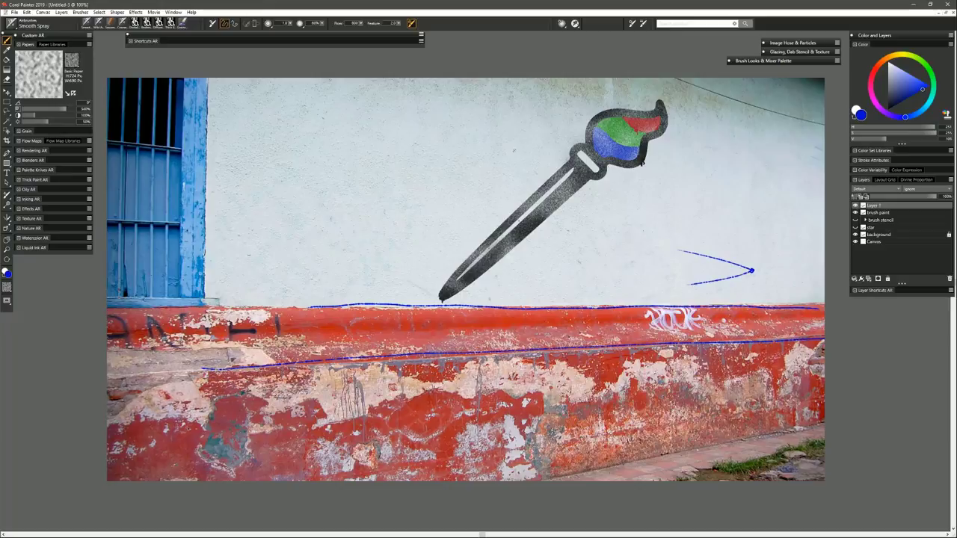
mouse_move(309, 365)
left_mouse_down()
mouse_move(309, 308)
mouse_move(302, 323)
left_mouse_up()
left_click_drag(309, 308, 315, 323)
mouse_move(814, 338)
left_mouse_down()
mouse_move(813, 311)
mouse_move(810, 324)
left_mouse_up()
left_click_drag(813, 311, 818, 323)
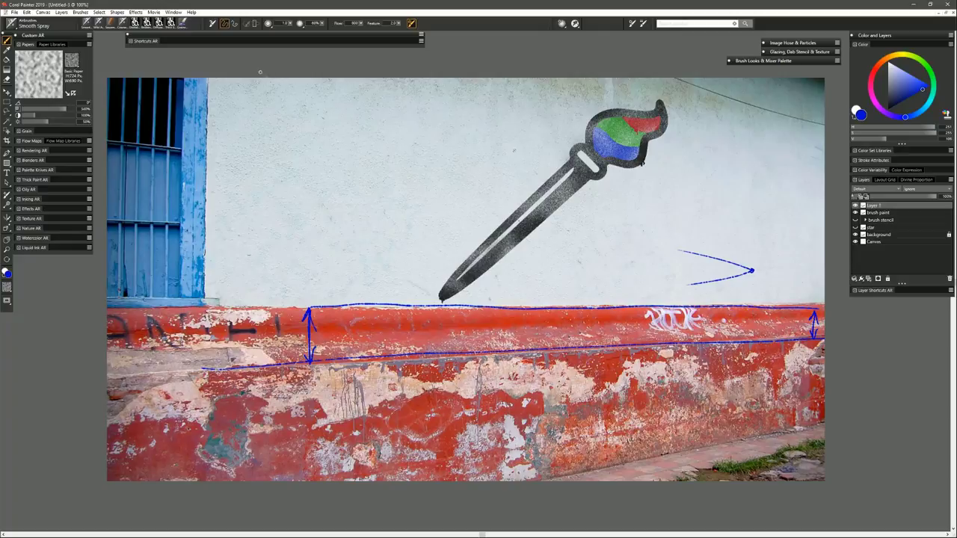
Step: Sketch a vertical corner line with receding edges over the window side of the wall, and undo these strokes
mouse_move(260, 72)
left_mouse_down()
mouse_move(266, 492)
mouse_move(260, 477)
mouse_move(108, 398)
left_mouse_up()
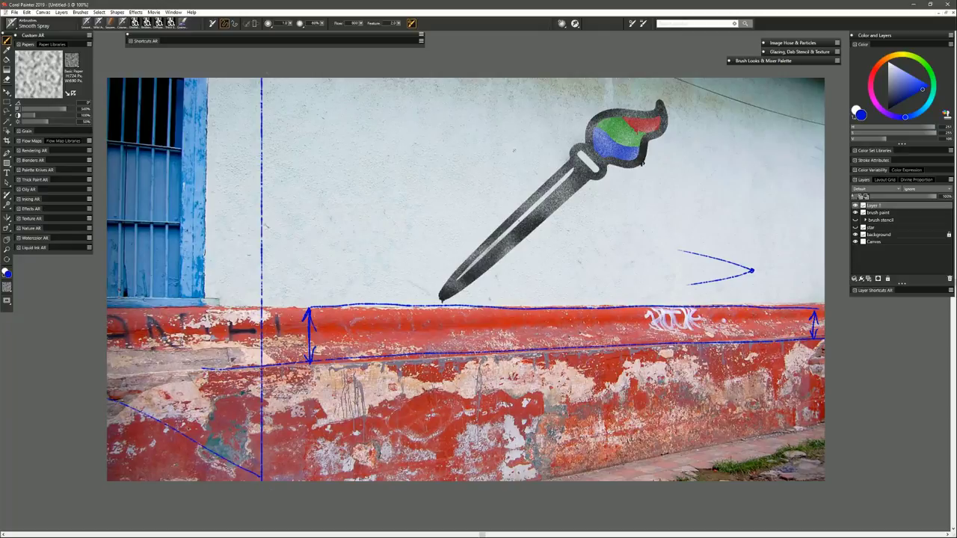
left_click_drag(261, 218, 108, 273)
key("ctrl+z")
key("ctrl+z")
key("ctrl+z")
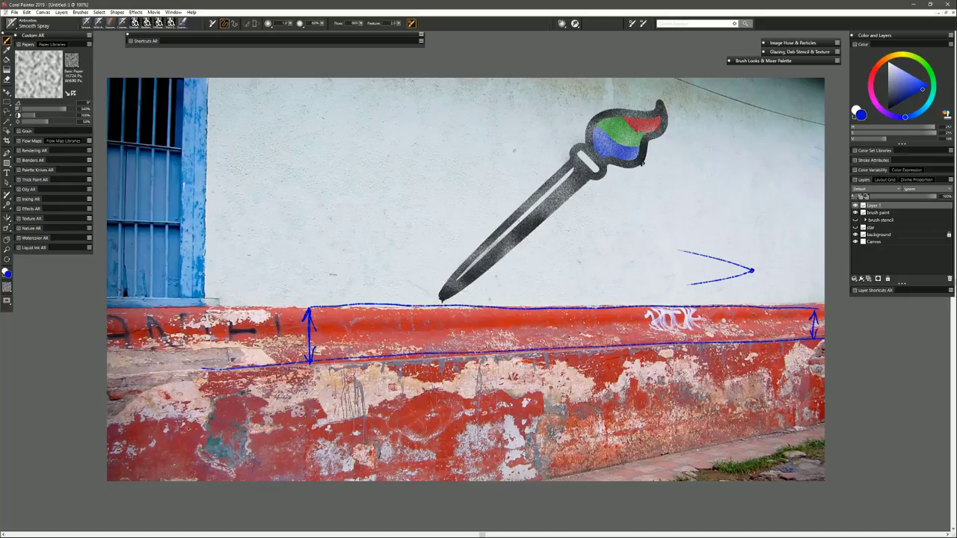
Step: Sketch a downward-tapering box converging to a point on the blank wall beside the brush, and undo its strokes
mouse_move(330, 274)
left_mouse_down()
mouse_move(367, 165)
mouse_move(412, 267)
left_mouse_up()
mouse_move(354, 166)
left_mouse_down()
mouse_move(372, 130)
mouse_move(391, 165)
left_mouse_up()
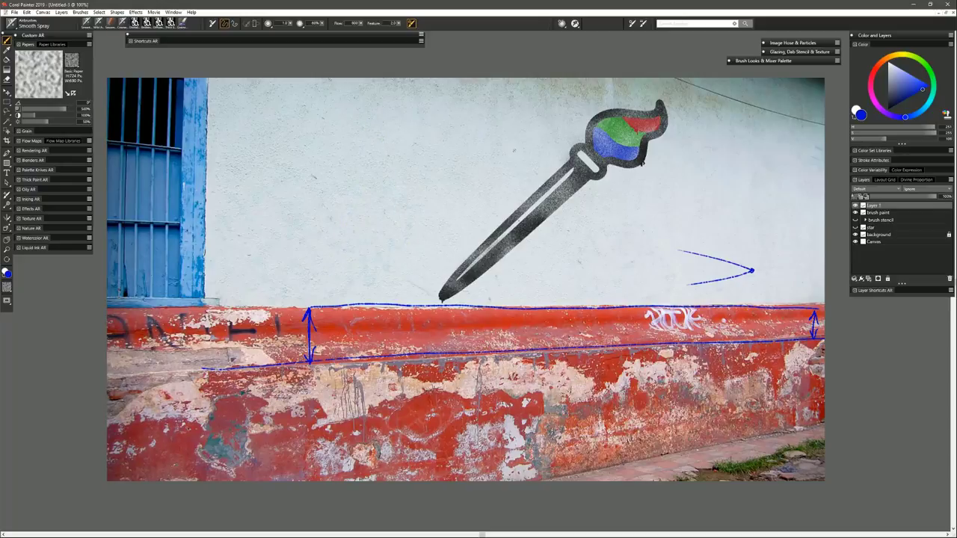
mouse_move(306, 173)
left_mouse_down()
mouse_move(403, 170)
mouse_move(317, 217)
mouse_move(334, 270)
left_mouse_up()
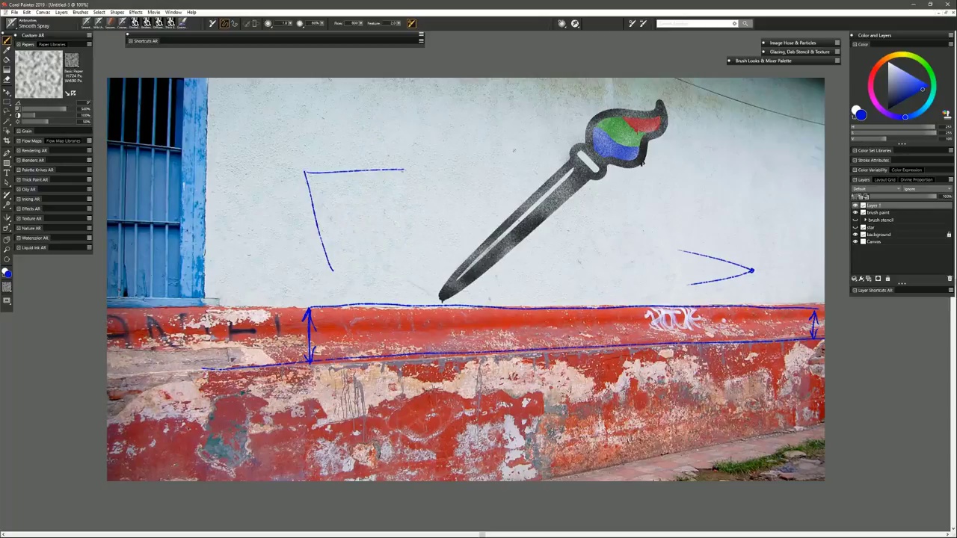
mouse_move(402, 170)
left_mouse_down()
mouse_move(382, 274)
mouse_move(347, 276)
mouse_move(381, 277)
mouse_move(356, 292)
left_mouse_up()
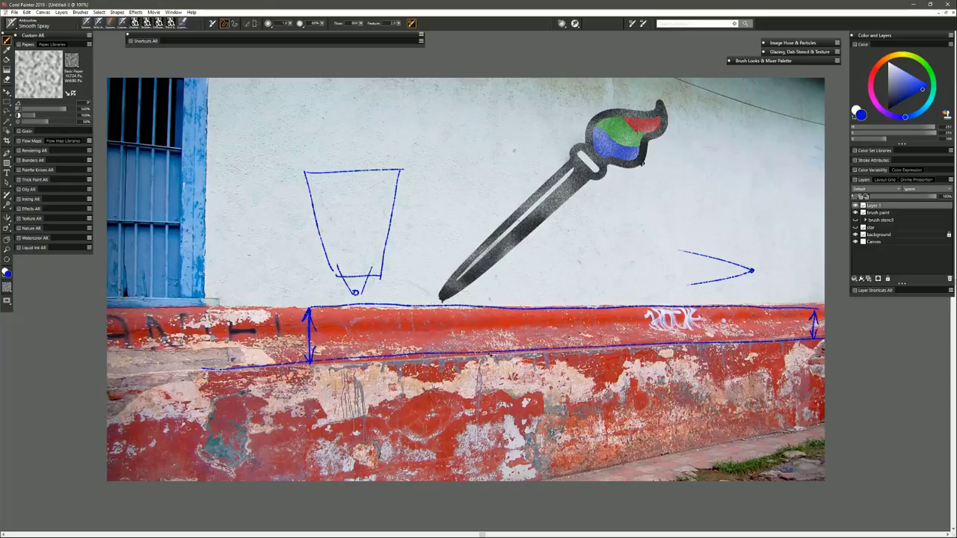
key("ctrl+z")
key("ctrl+z")
key("ctrl+z")
key("ctrl+z")
key("ctrl+z")
key("ctrl+z")
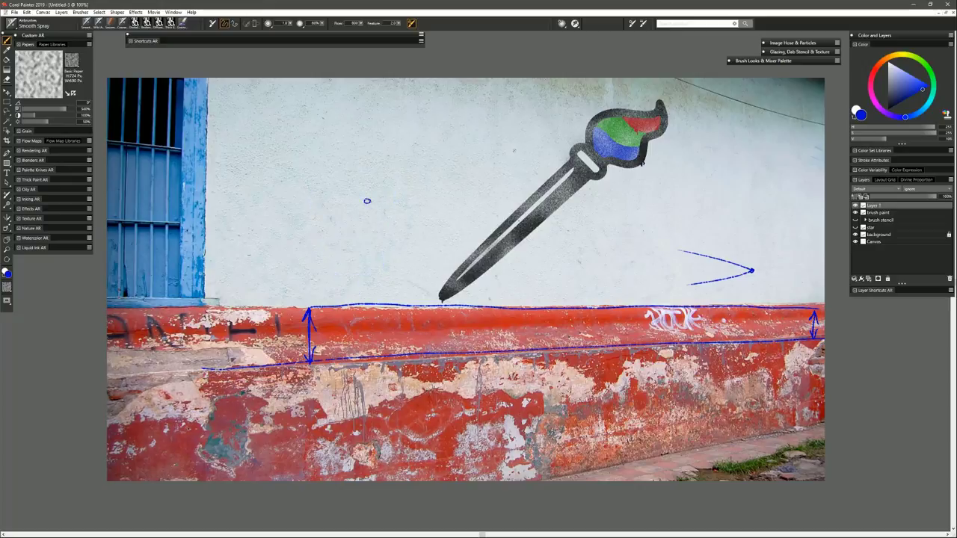
Step: Sketch a vanishing point with blue lines radiating in several directions on the blank wall beside the brush
mouse_move(367, 201)
left_mouse_down()
mouse_move(332, 234)
mouse_move(362, 251)
mouse_move(378, 241)
left_mouse_up()
mouse_move(370, 201)
left_mouse_down()
mouse_move(376, 240)
mouse_move(407, 224)
left_mouse_up()
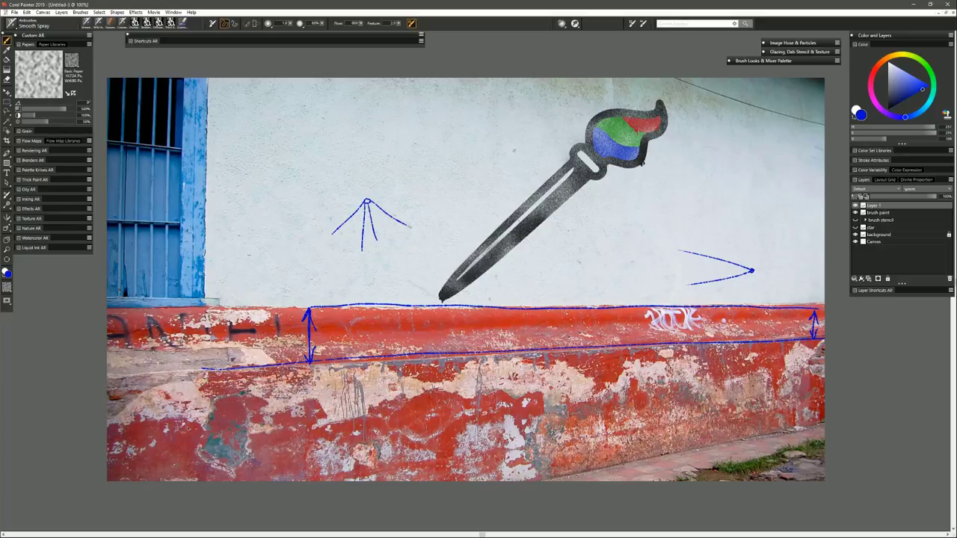
mouse_move(336, 183)
left_mouse_down()
mouse_move(368, 188)
mouse_move(369, 161)
left_mouse_up()
mouse_move(368, 199)
left_mouse_down()
mouse_move(371, 160)
mouse_move(395, 174)
left_mouse_up()
left_click_drag(359, 203, 337, 208)
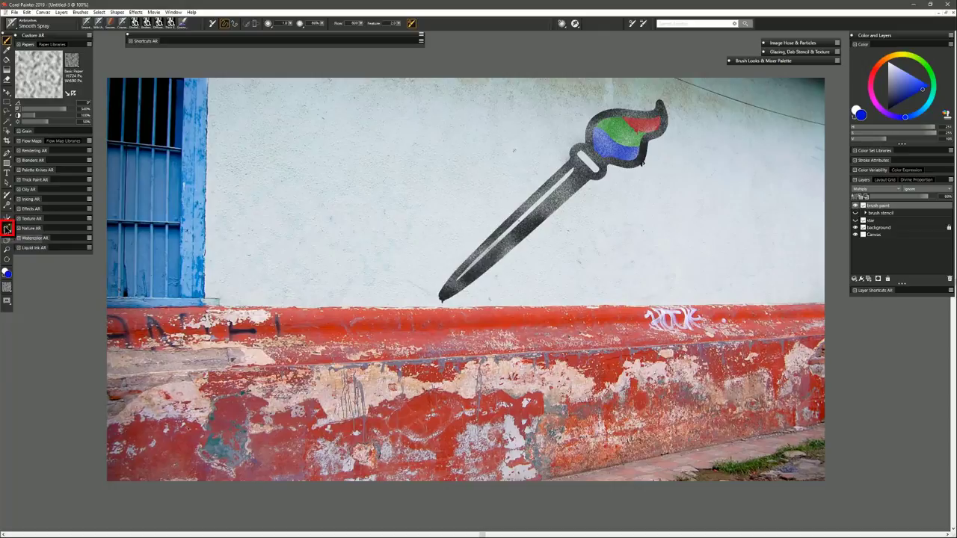
Step: Activate the Perspective Guides tool, show the guides over the wall and choose a perspective preset
left_click(6, 228)
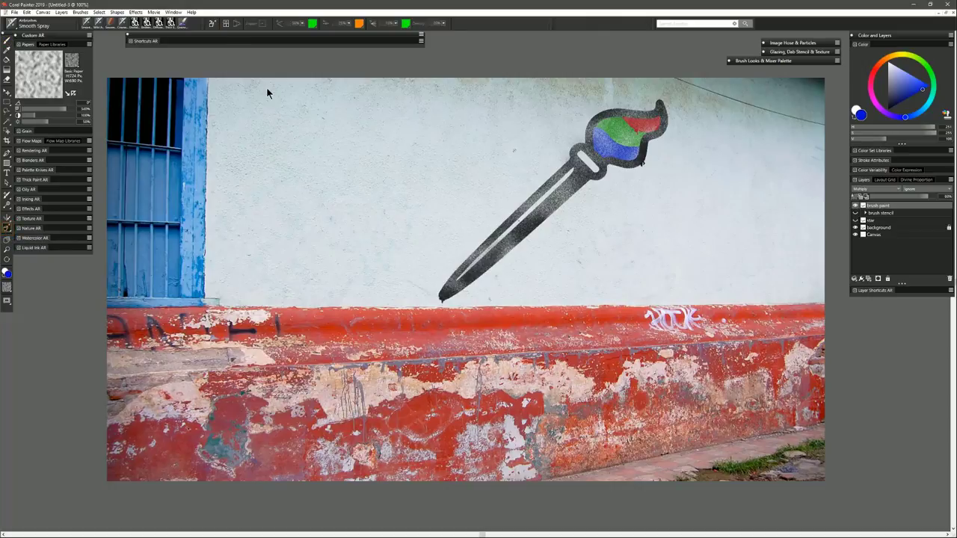
left_click(225, 27)
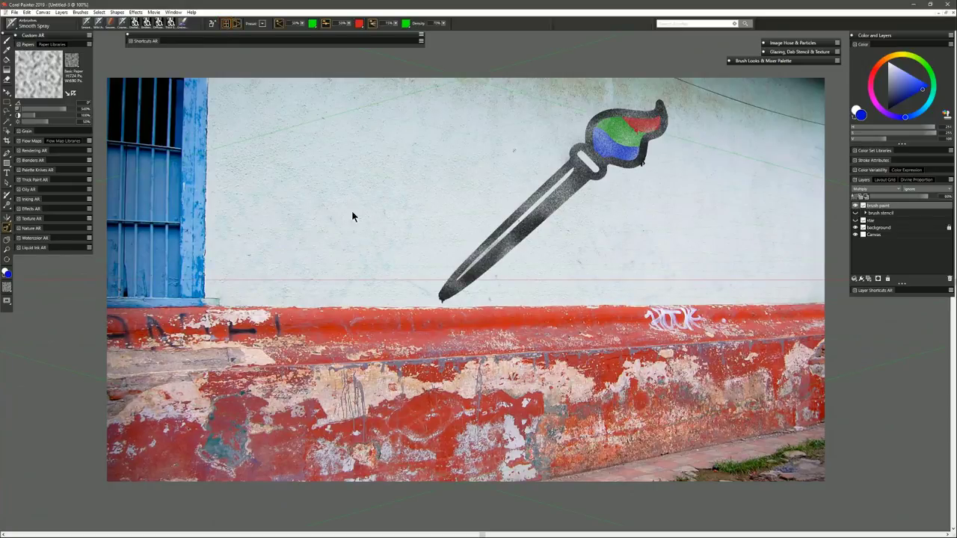
left_click(260, 24)
left_click(226, 57)
Step: Set the opacity of both the green perspective guide lines and the horizon line to 100%
left_click(302, 24)
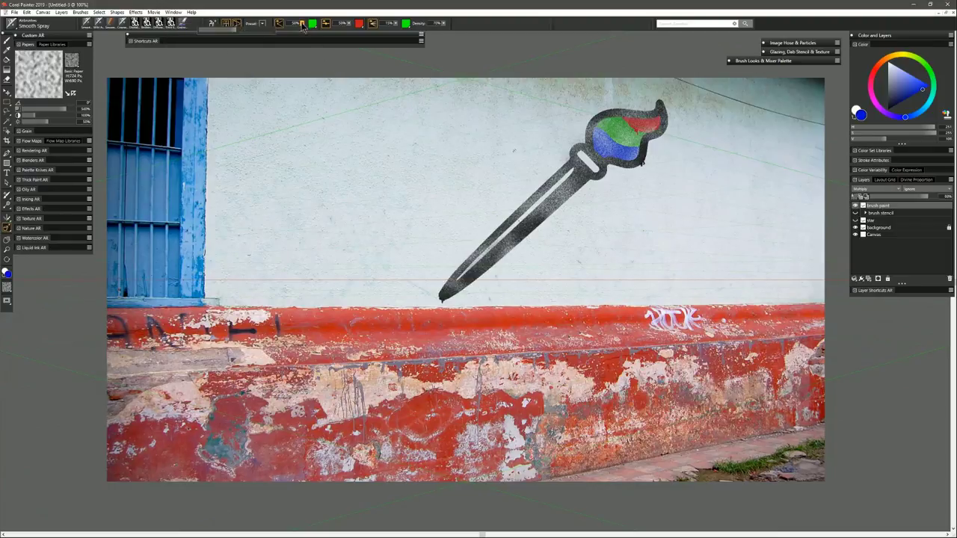
left_click_drag(262, 31, 278, 33)
left_click(348, 24)
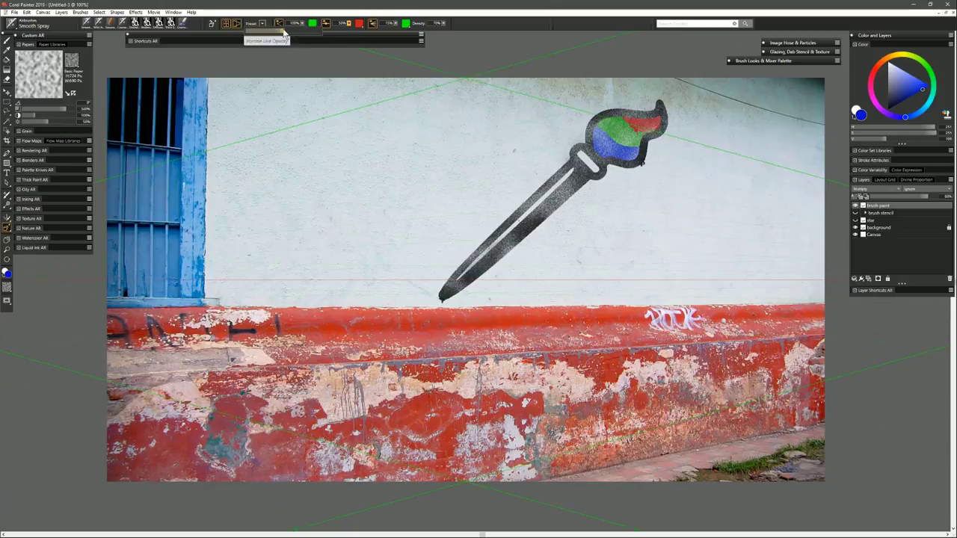
left_click_drag(283, 31, 323, 34)
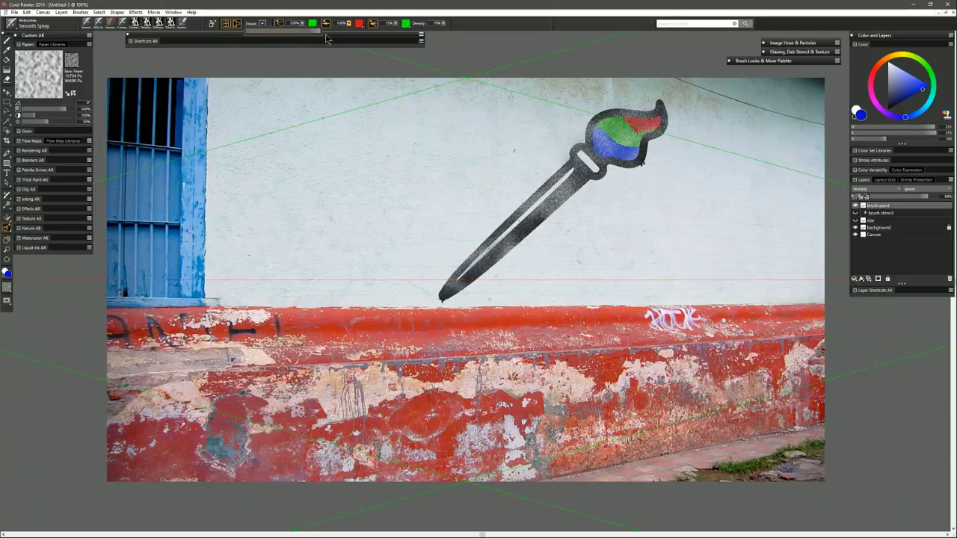
Step: Change the colour of the green perspective guides and grid to black
left_click(407, 24)
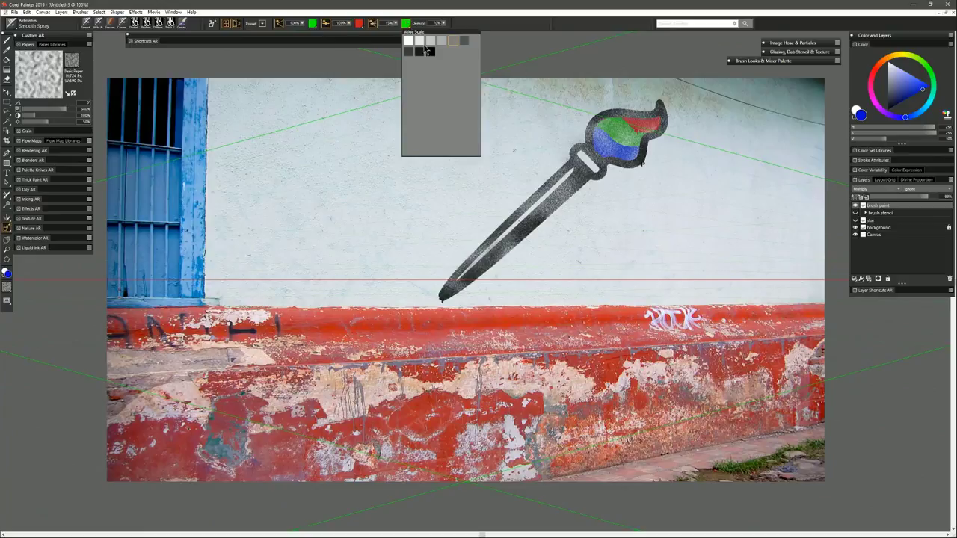
left_click(430, 52)
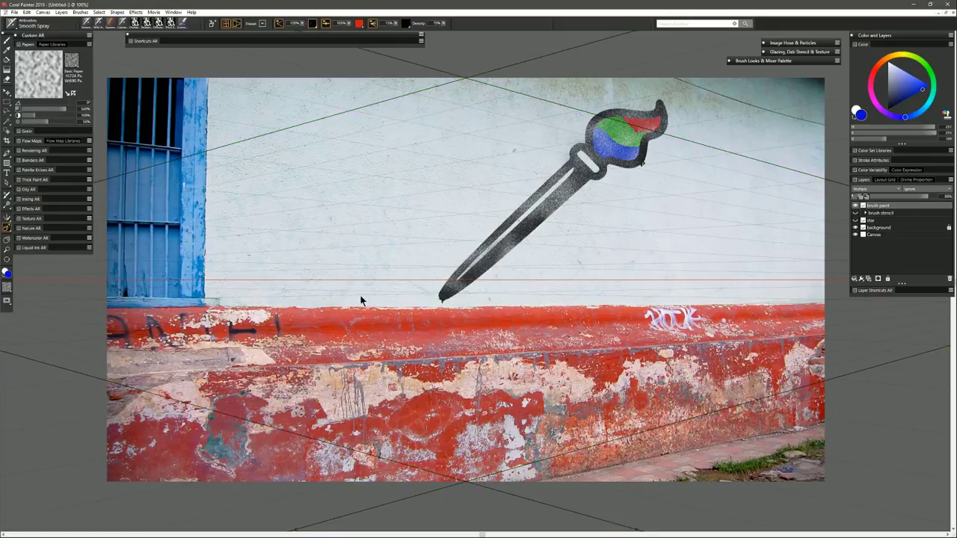
Step: Align the lower guide line with the upper edge of the red wall base and shift its vanishing point farther out
left_click(7, 251)
left_click_drag(482, 296, 420, 309)
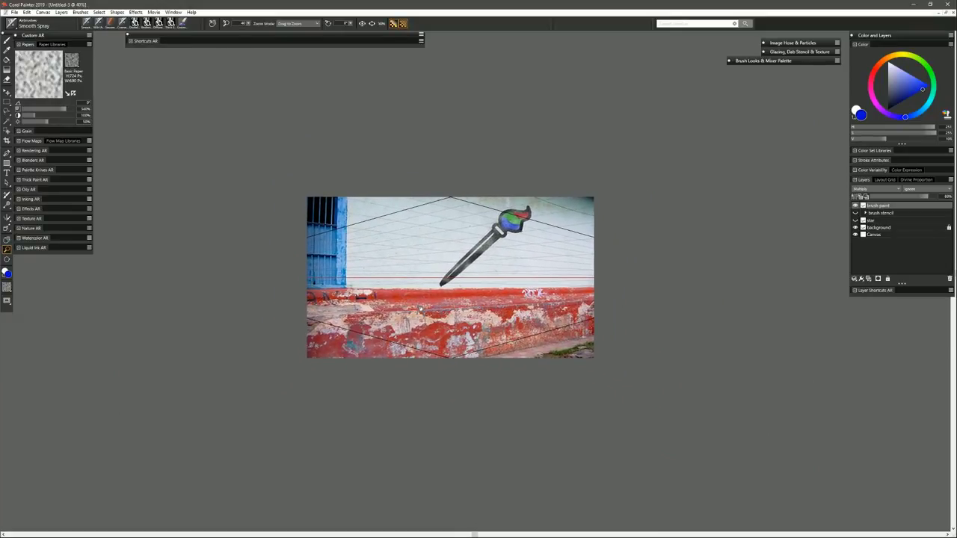
left_click(6, 230)
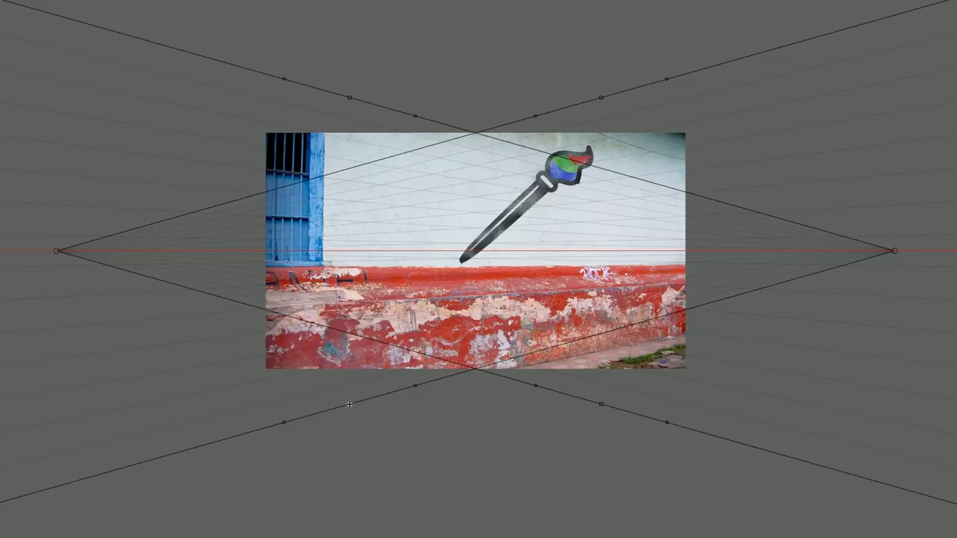
left_click_drag(349, 404, 459, 274)
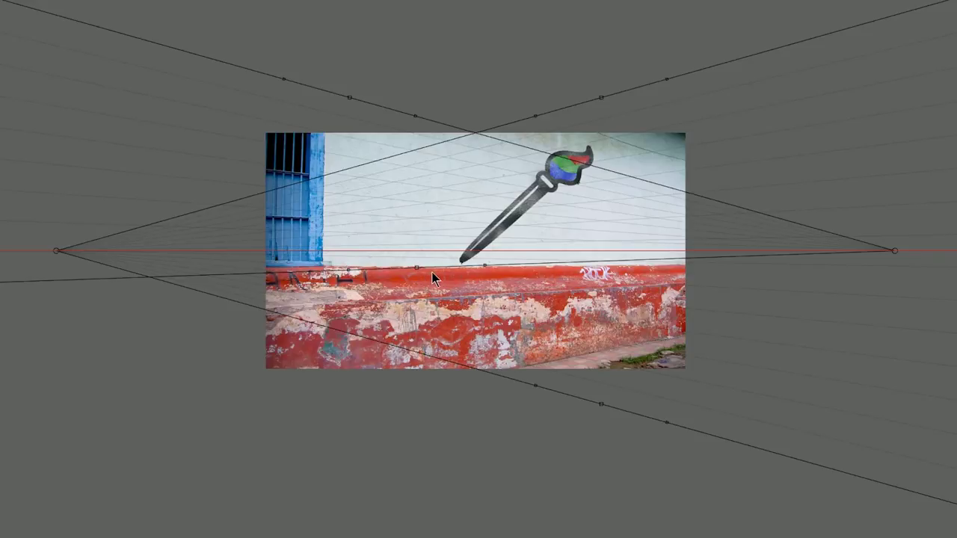
left_click_drag(417, 268, 419, 267)
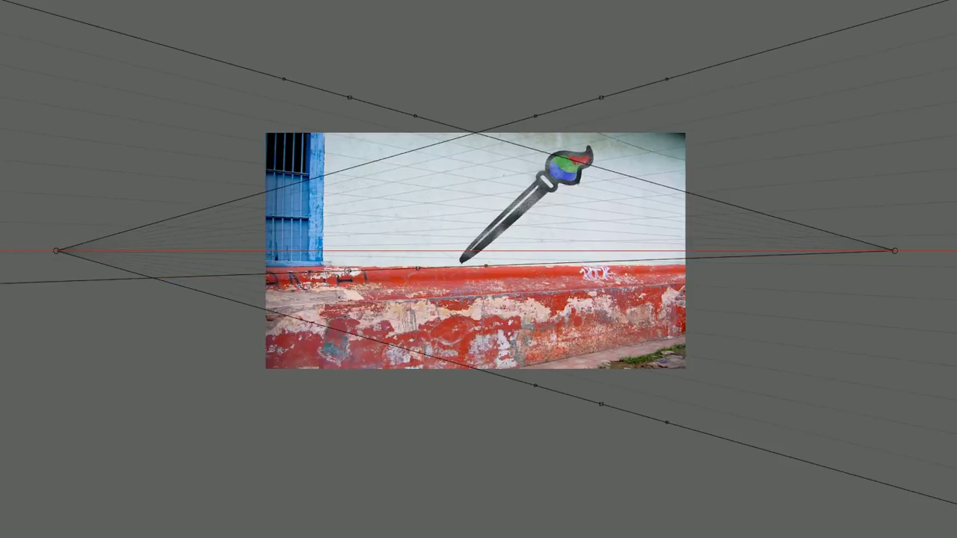
left_click_drag(485, 264, 690, 264)
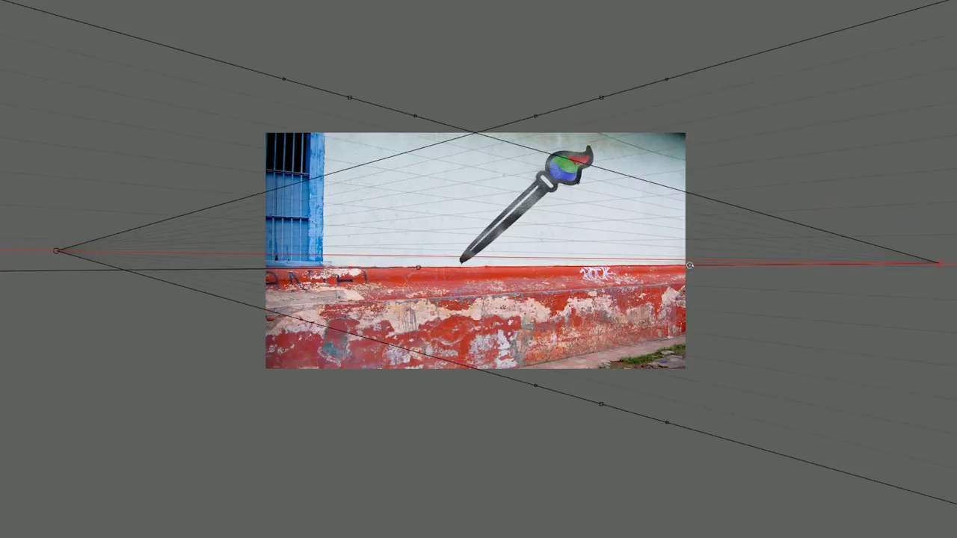
left_click_drag(495, 267, 245, 269)
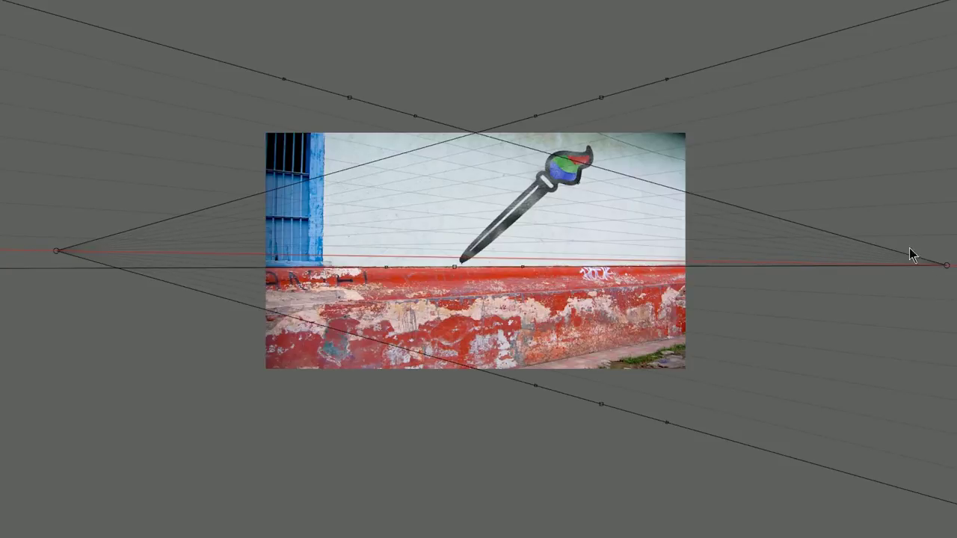
Step: Swing the other guide line across the window's crossbar and down to the red base's ledge to test the perspective
left_click_drag(348, 103, 287, 173)
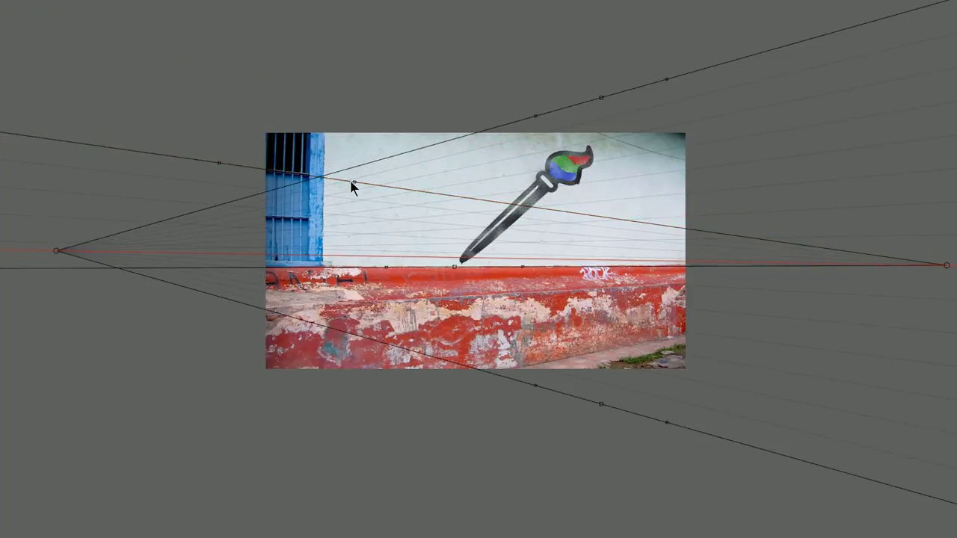
left_click_drag(352, 182, 358, 179)
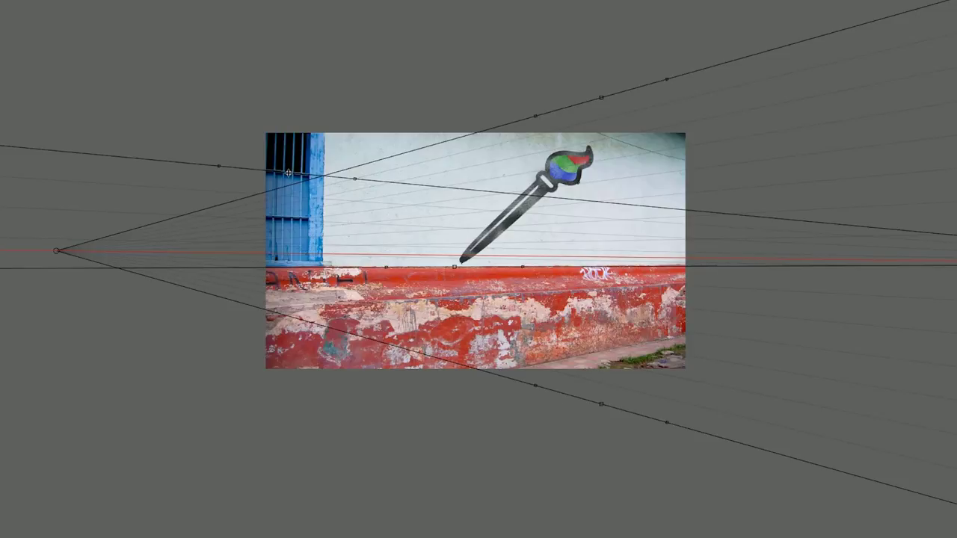
left_click_drag(287, 173, 393, 298)
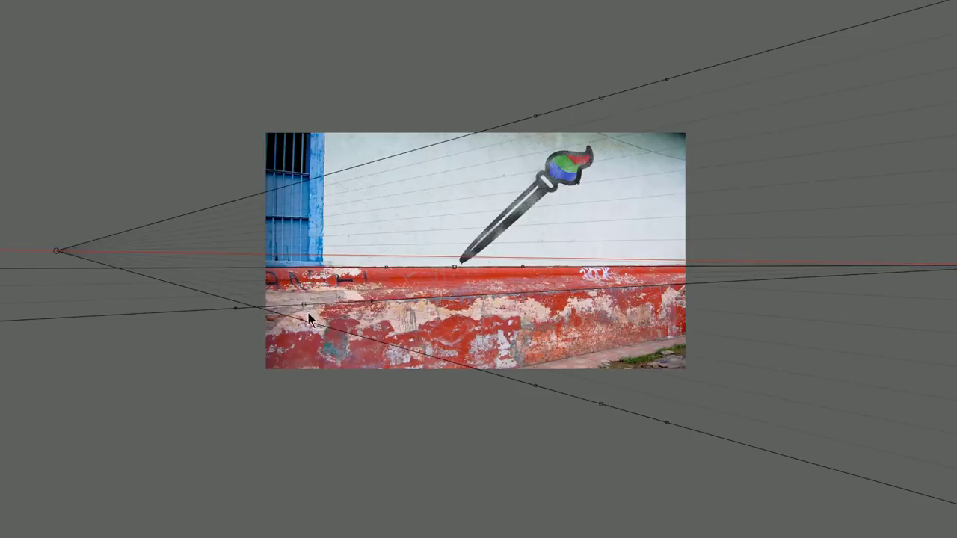
Step: Place one guide line across the paintbrush head and the other just above the red wall base near the brush tip
mouse_move(317, 303)
left_mouse_down()
mouse_move(451, 169)
mouse_move(516, 147)
left_mouse_up()
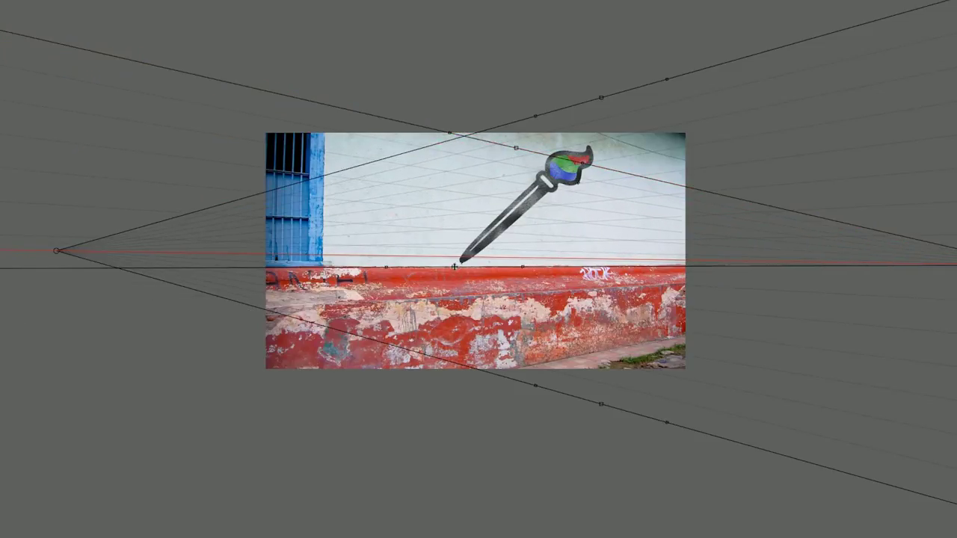
mouse_move(454, 266)
left_mouse_down()
mouse_move(457, 235)
mouse_move(459, 249)
left_mouse_up()
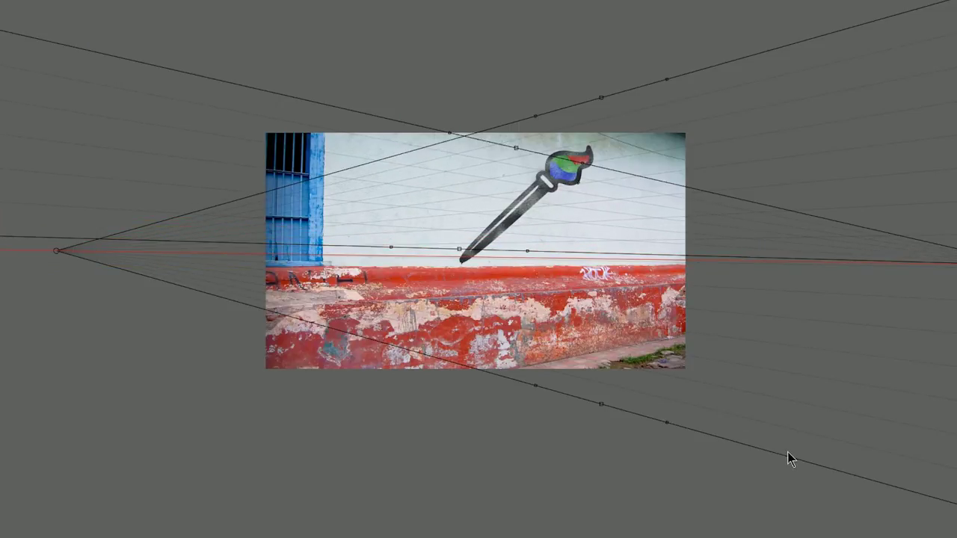
left_click_drag(517, 146, 514, 147)
left_click_drag(459, 248, 458, 252)
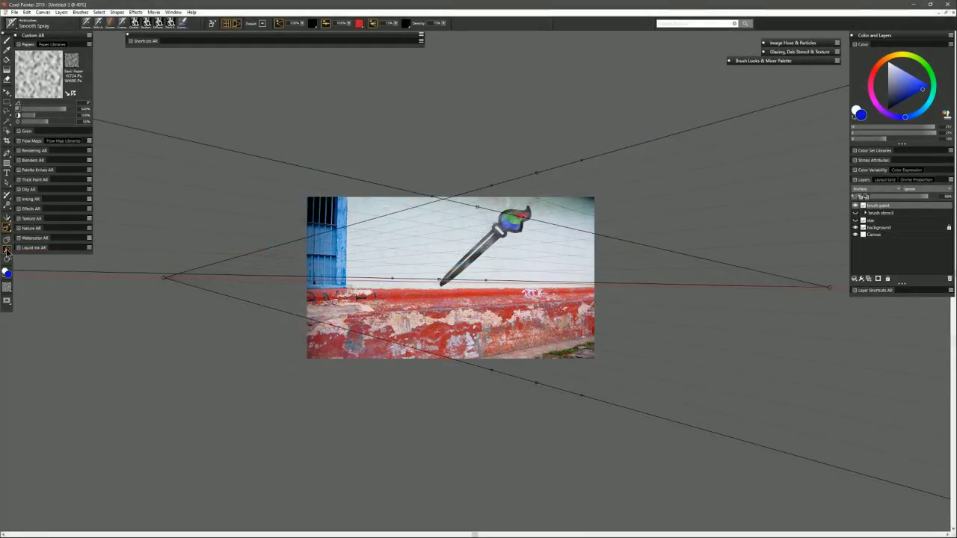
Step: Fit the image to the window and turn off the perspective-guided strokes while keeping the guides shown
left_click(8, 251)
left_click(456, 278)
left_click(456, 278)
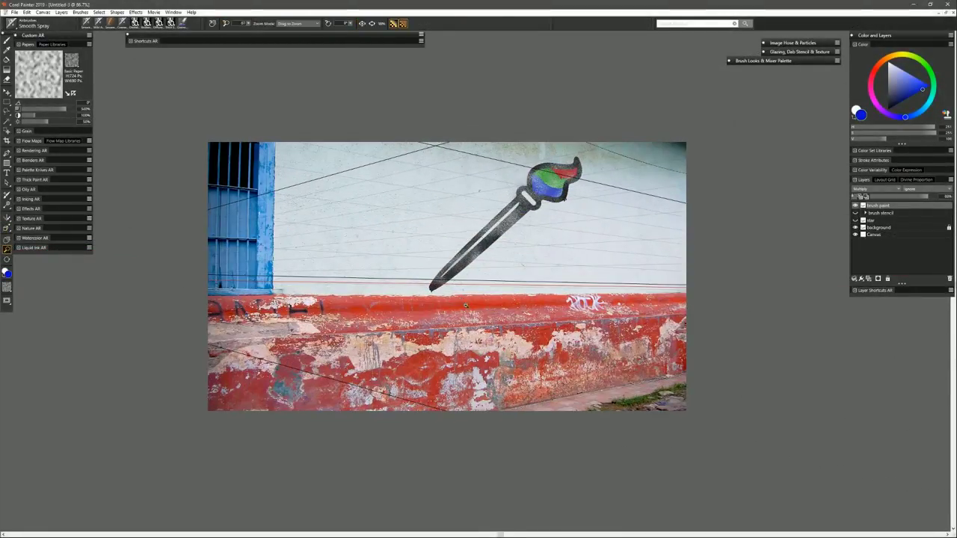
left_click(372, 23)
left_click(7, 230)
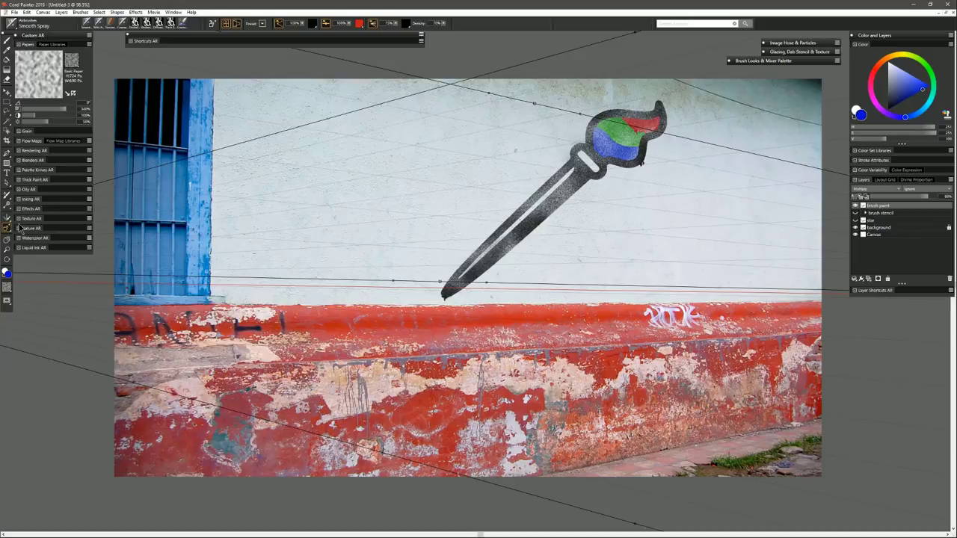
left_click(236, 24)
Step: Draw an unfilled rectangle with a black outline around the paintbrush and pull its upper and right edges closer to the artwork
left_click(7, 162)
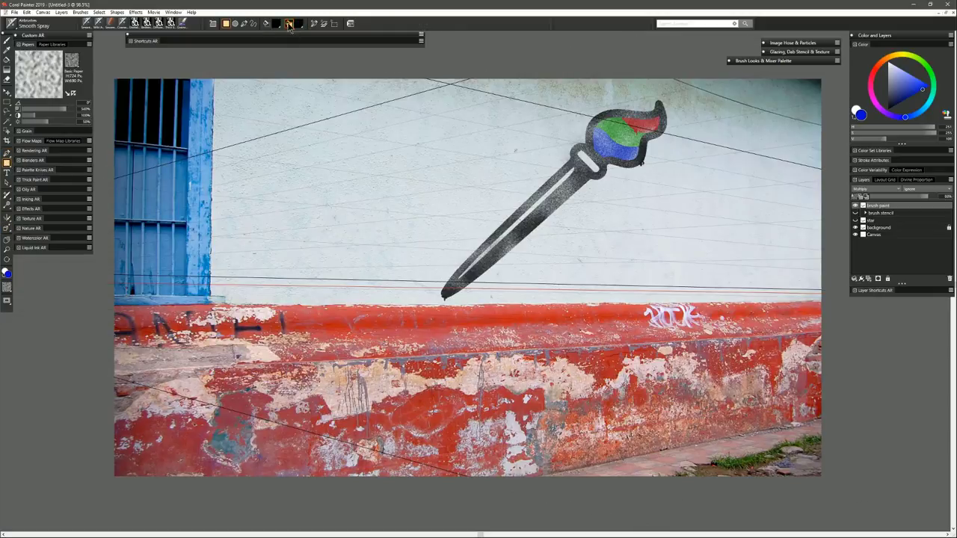
left_click(269, 26)
mouse_move(610, 129)
left_mouse_down()
mouse_move(444, 277)
mouse_move(427, 299)
mouse_move(439, 302)
left_mouse_up()
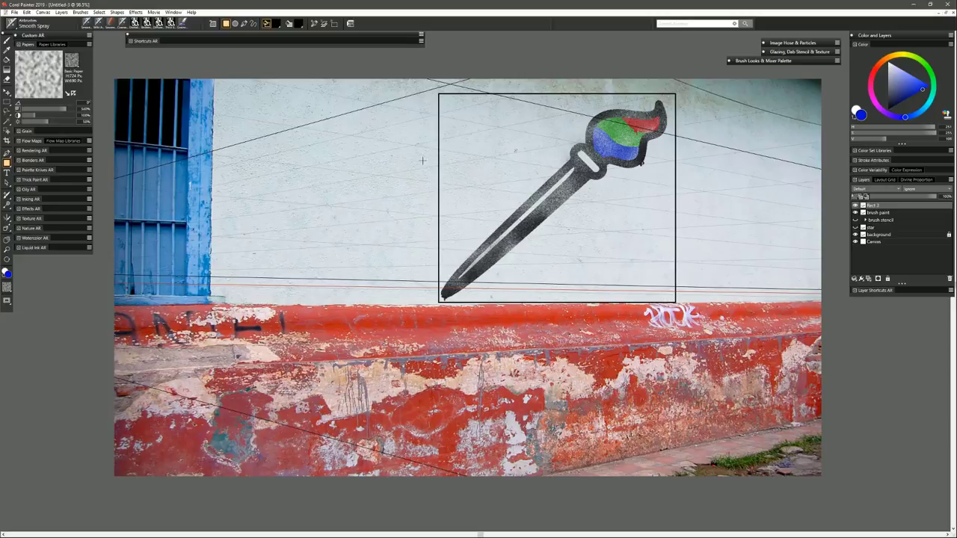
left_click(7, 91)
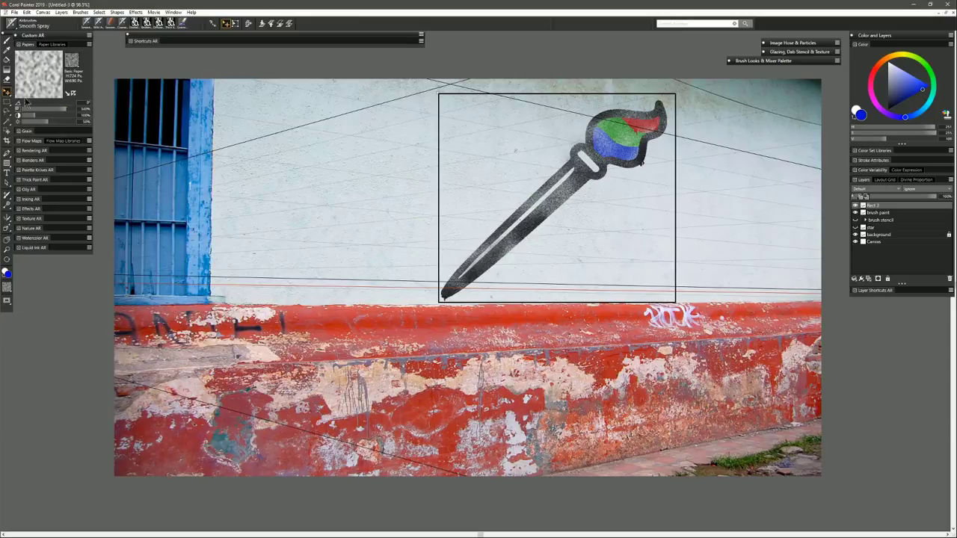
left_click_drag(556, 92, 556, 98)
left_click_drag(676, 200, 670, 200)
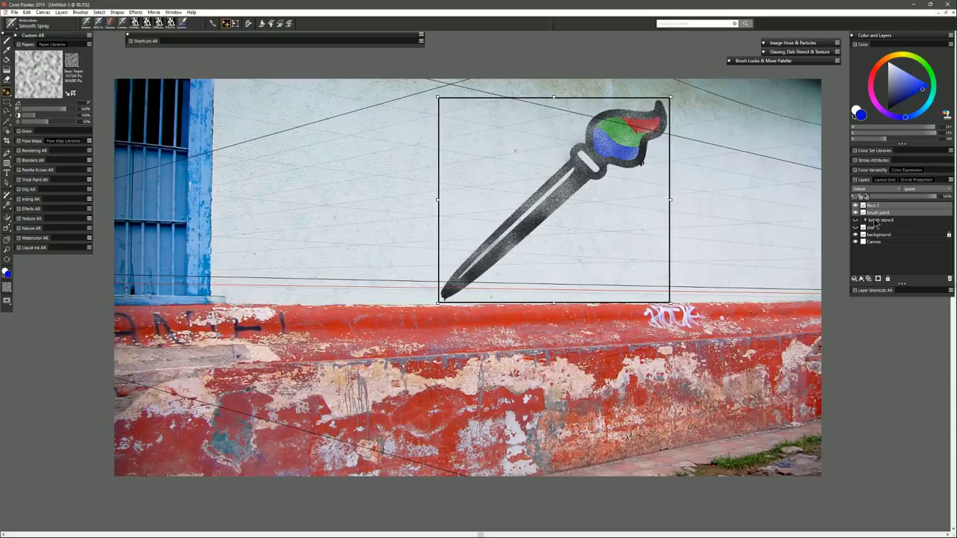
Step: Free Transform the rectangle and brush paint layers together, accepting the conversion to default layers, and move and shrink them slightly on the white wall
left_click(27, 12)
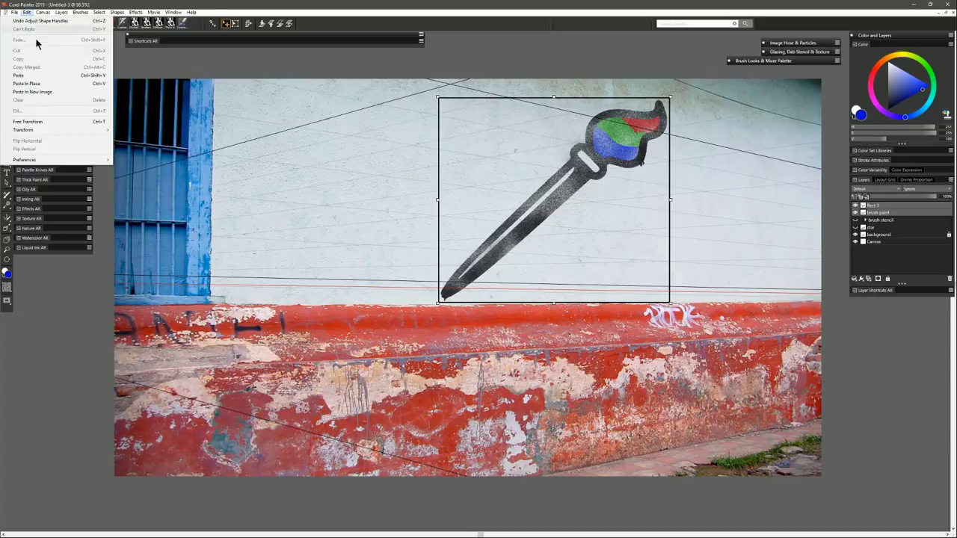
left_click(36, 120)
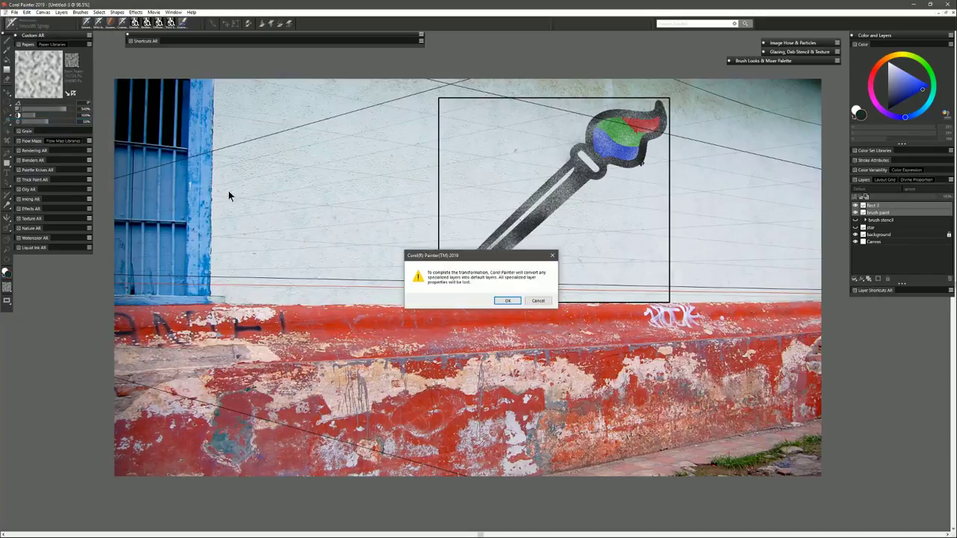
left_click(506, 301)
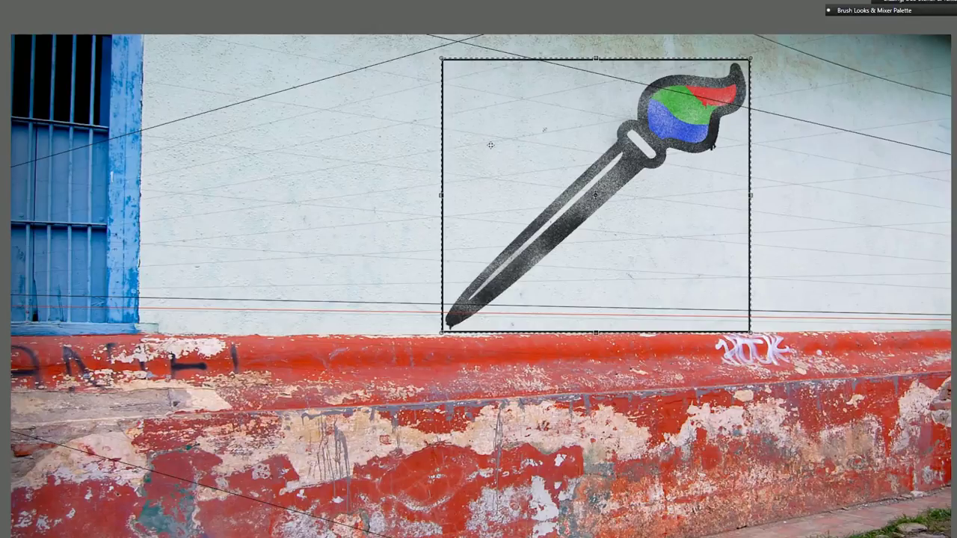
left_click_drag(491, 144, 499, 131)
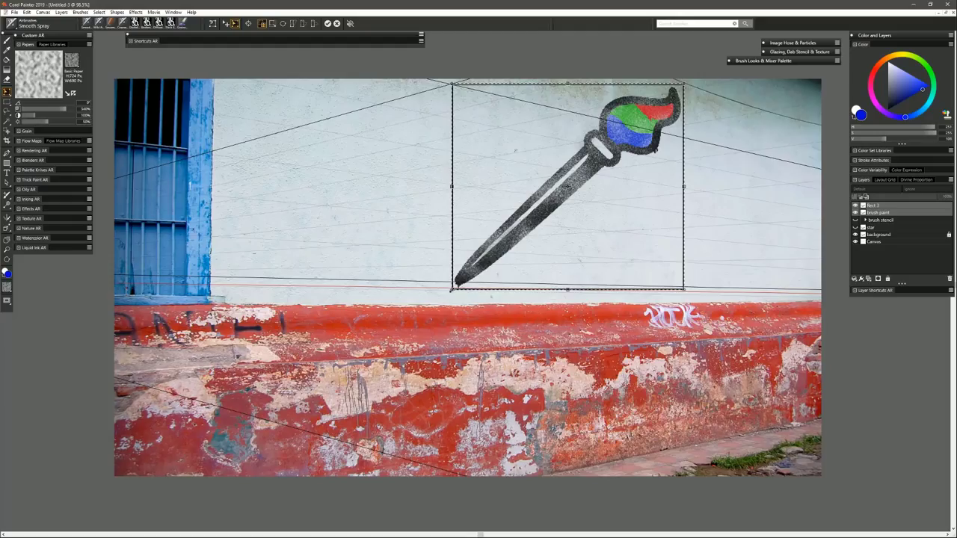
left_click_drag(452, 289, 461, 285)
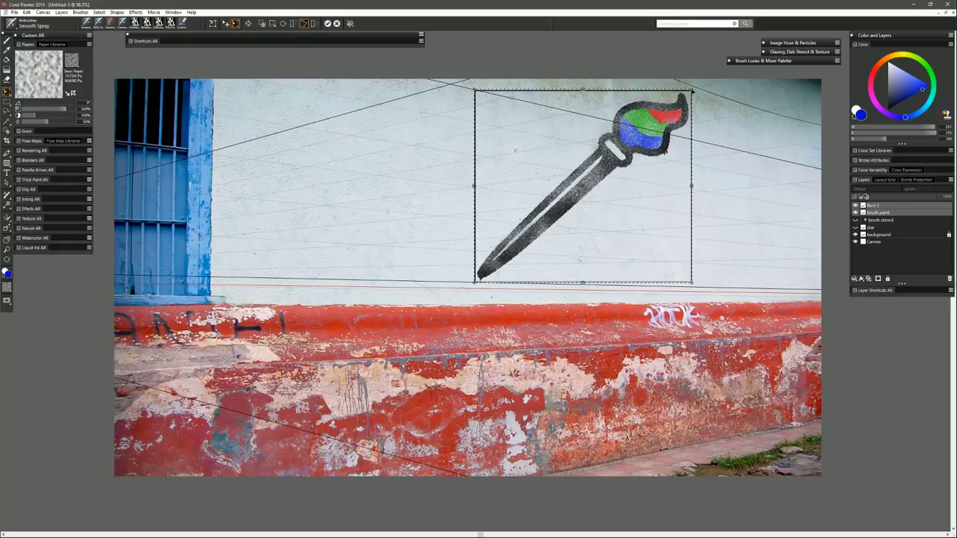
Step: Distort the right corners of the transform box so its upper and lower edges follow the perspective guides, and apply the transformation
left_click_drag(692, 91, 690, 140)
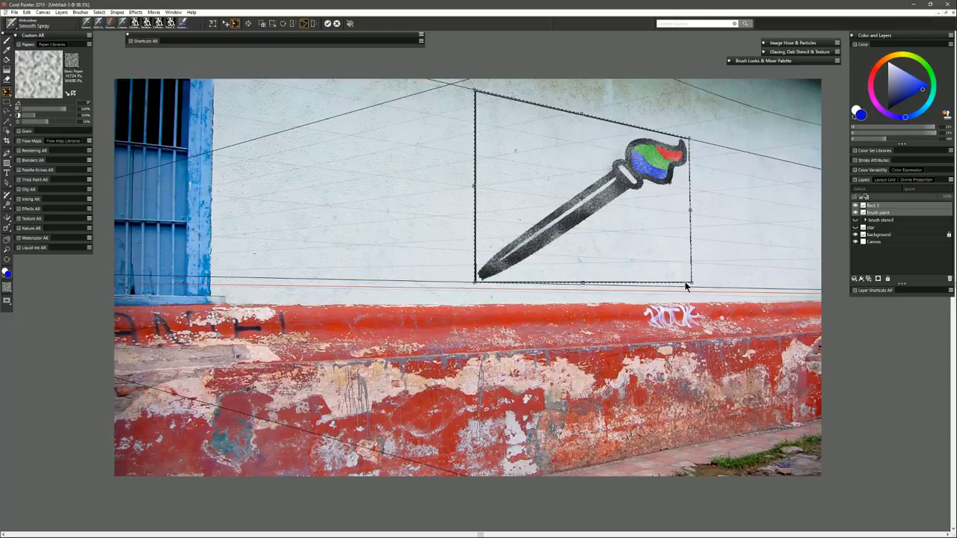
left_click_drag(694, 282, 692, 287)
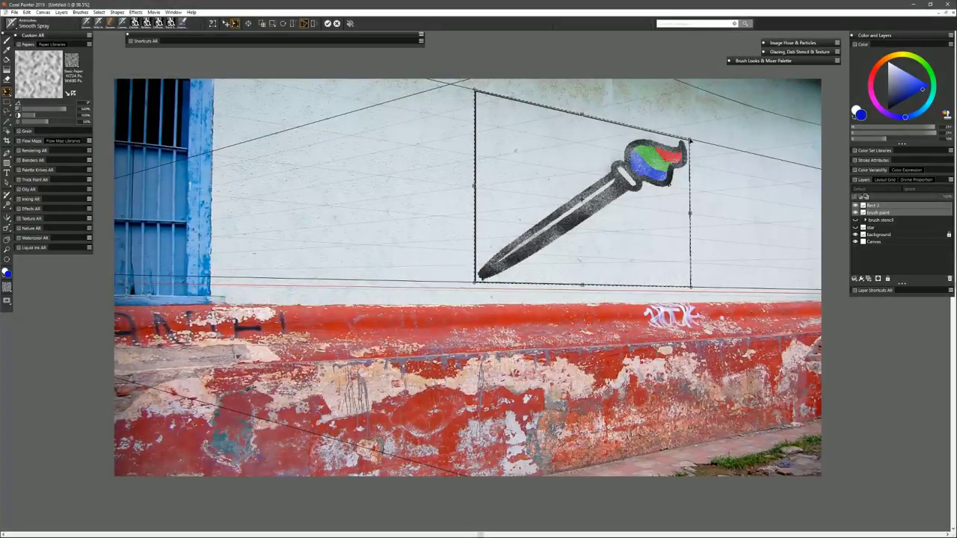
left_click_drag(691, 141, 675, 137)
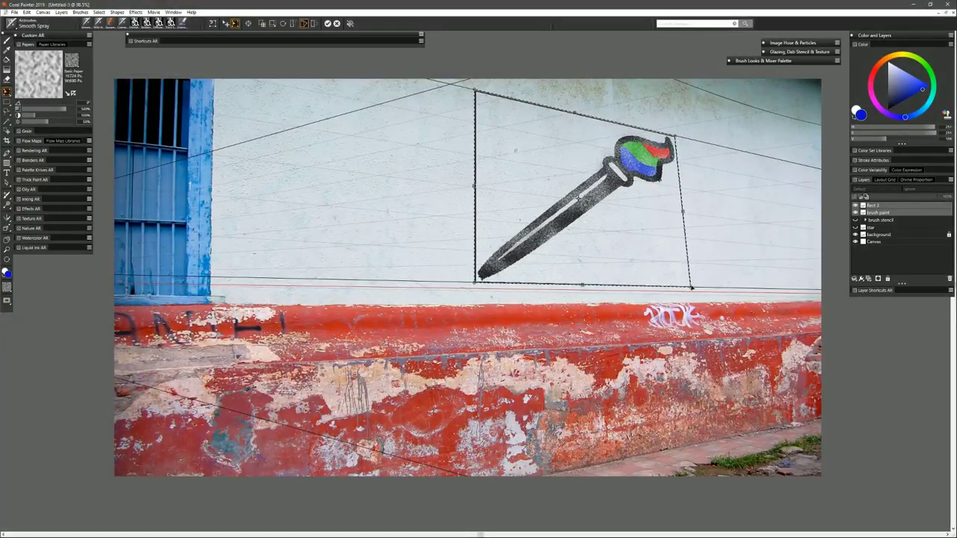
left_click_drag(692, 287, 676, 287)
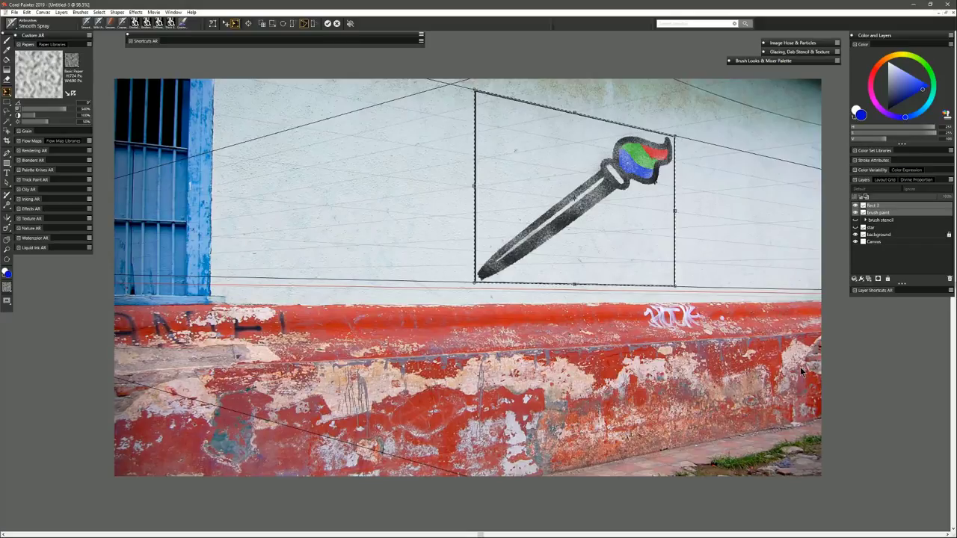
left_click(328, 25)
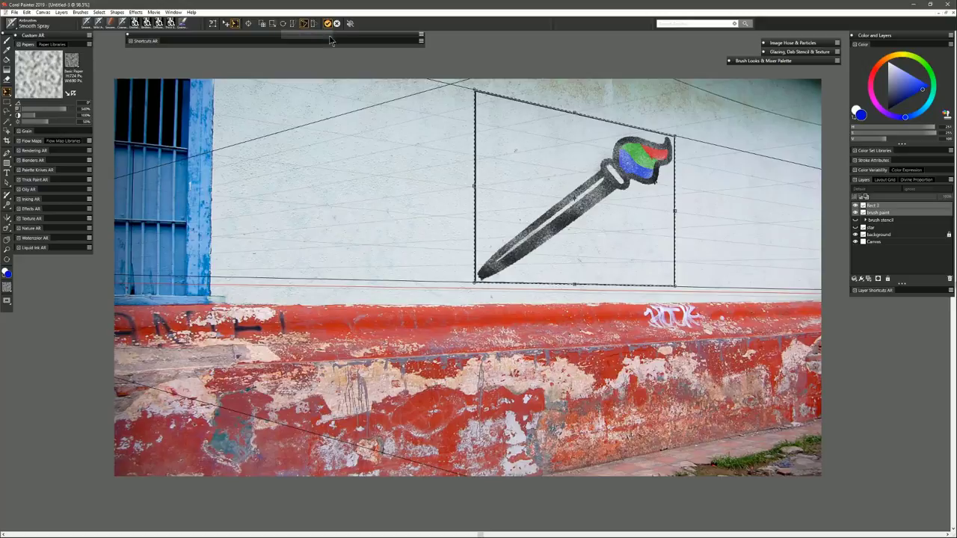
Step: Hide the perspective guides and delete the helper rectangle layer
left_click(875, 208)
left_click(856, 206)
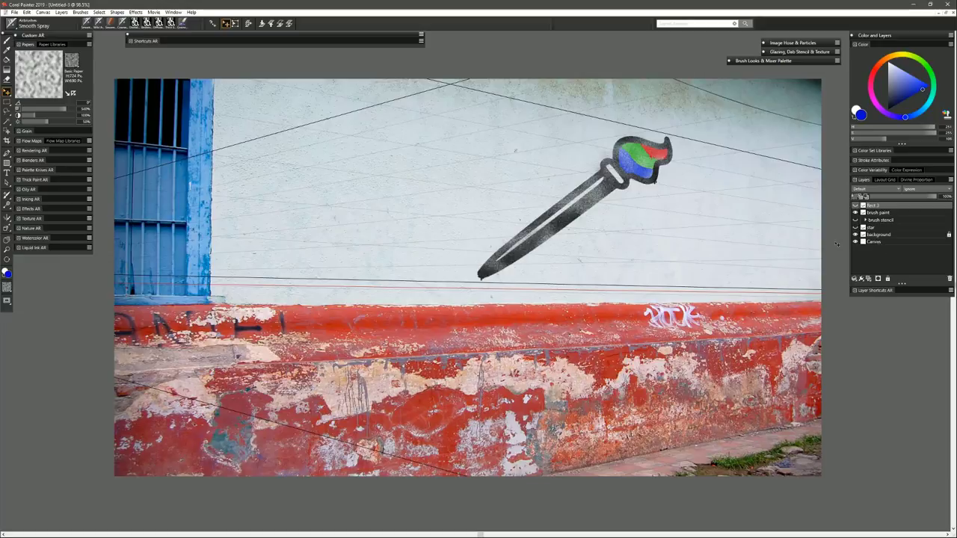
left_click(7, 228)
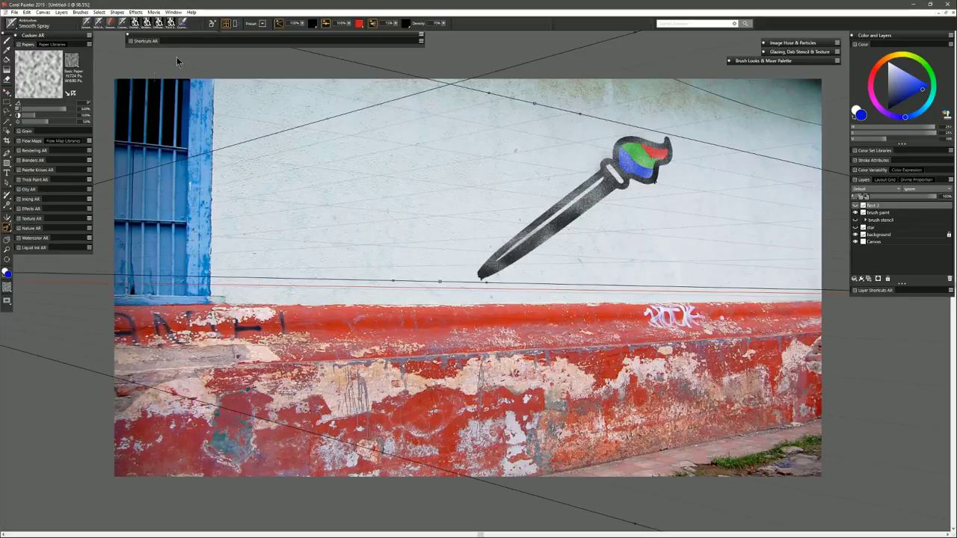
left_click(227, 24)
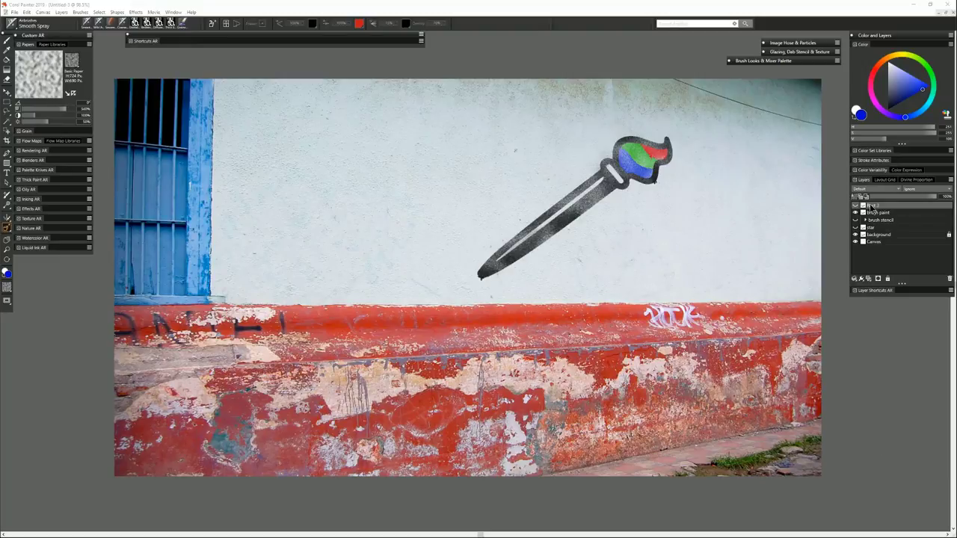
left_click(949, 280)
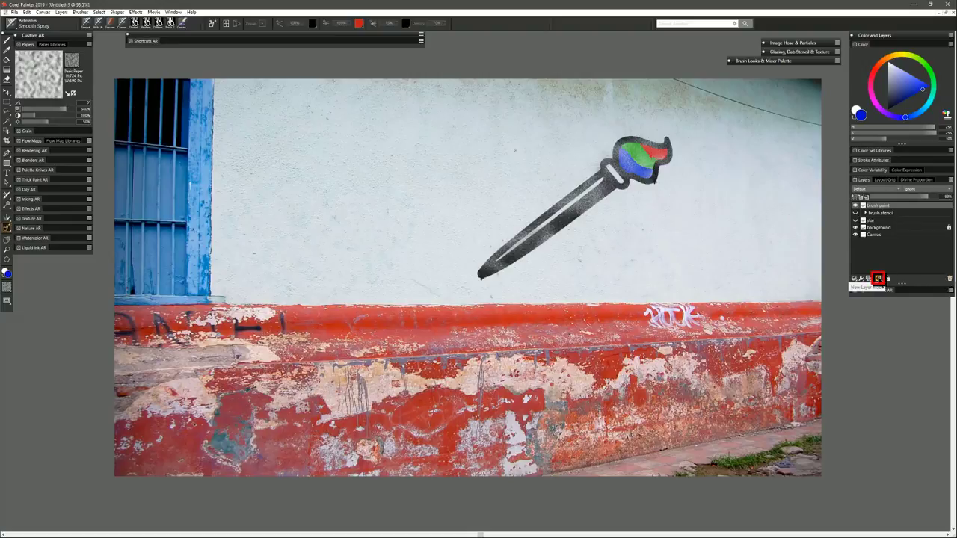
Step: Add a layer mask to the brush paint layer
left_click(879, 279)
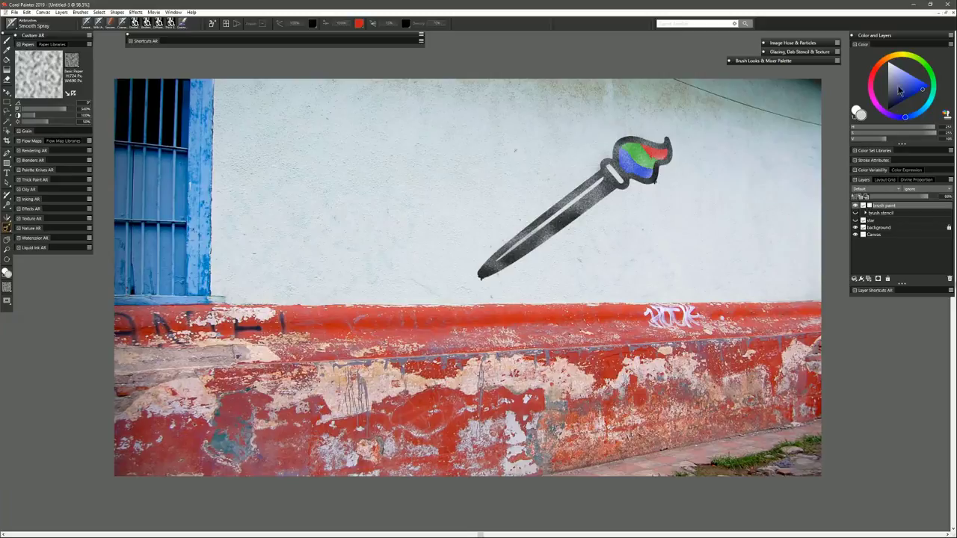
Step: Set up a black Square Hard Pastel brush with the Simulated Wood paper texture and slightly reduce the paper's scale
left_click_drag(900, 90, 884, 119)
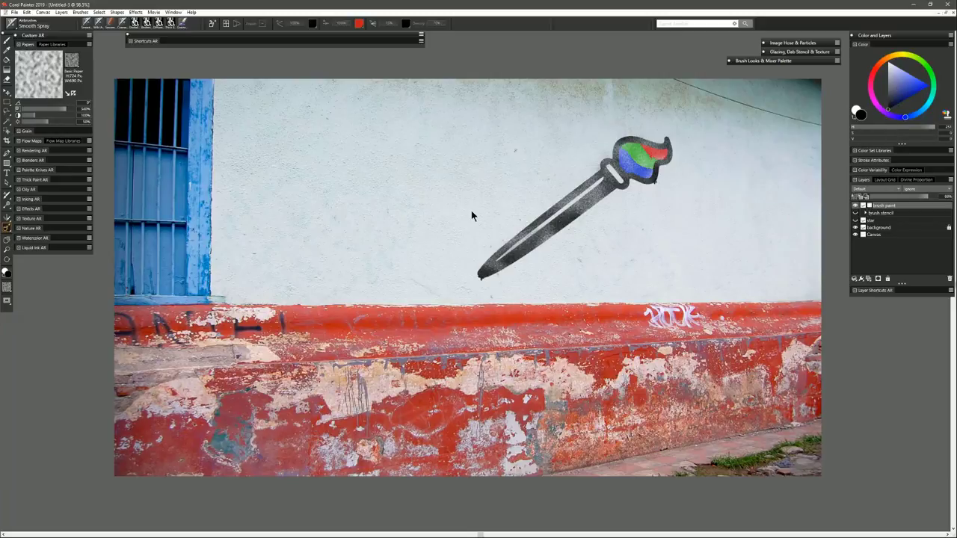
left_click(113, 24)
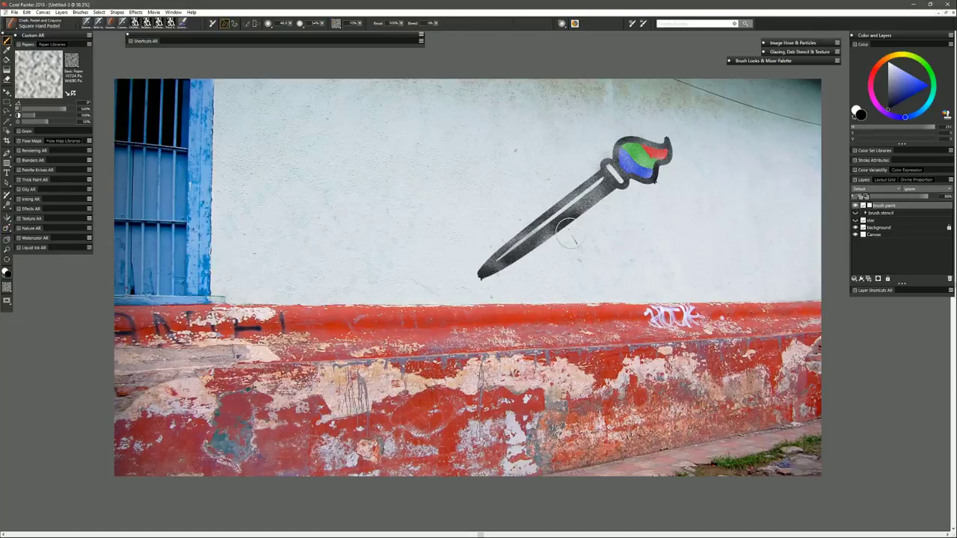
left_click(71, 63)
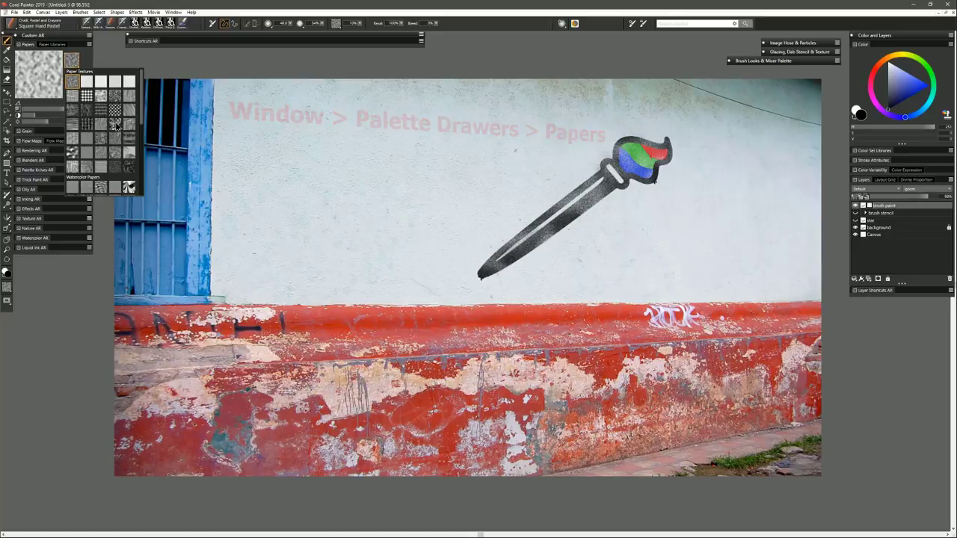
left_click(116, 129)
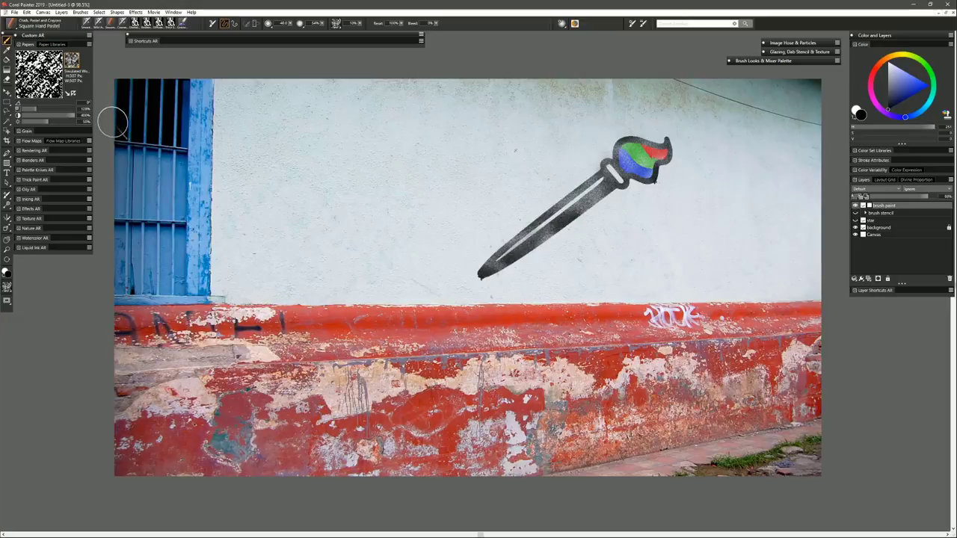
left_click_drag(38, 107, 35, 110)
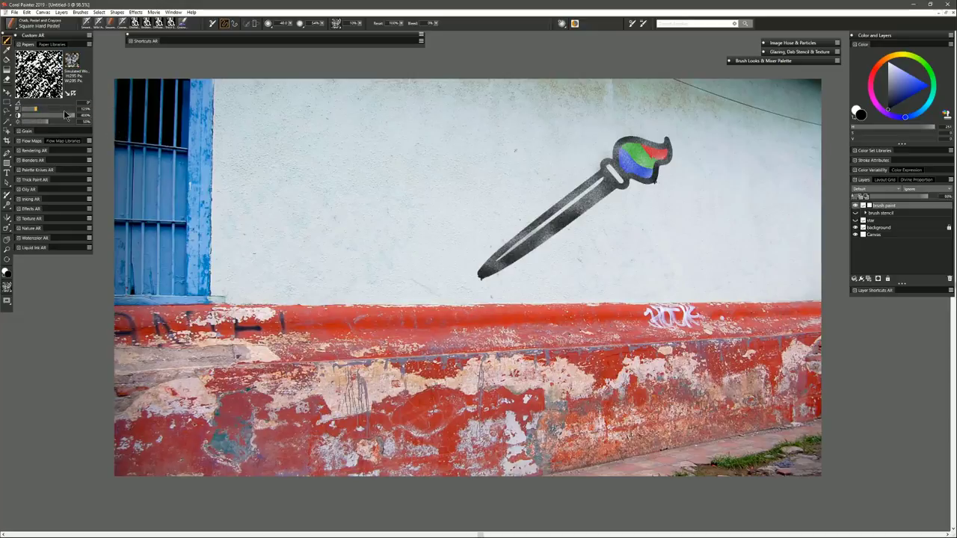
Step: Paint with black on the brush paint layer's mask to wear away the edges of the paintbrush's handle and tip
left_click_drag(305, 186, 327, 202)
mouse_move(495, 260)
left_mouse_down()
mouse_move(506, 279)
mouse_move(543, 261)
mouse_move(515, 276)
mouse_move(494, 270)
mouse_move(641, 136)
mouse_move(656, 180)
mouse_move(666, 174)
left_mouse_up()
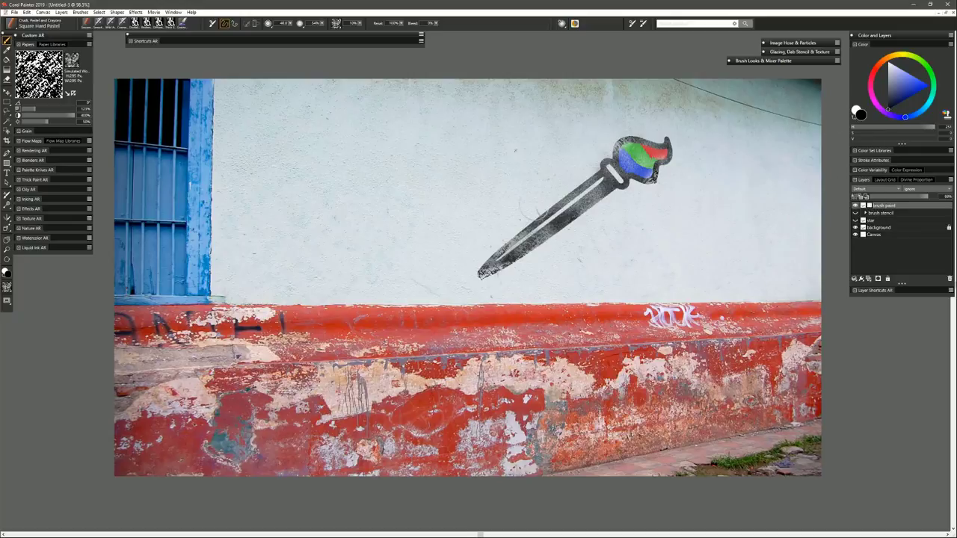
left_click_drag(507, 243, 544, 215)
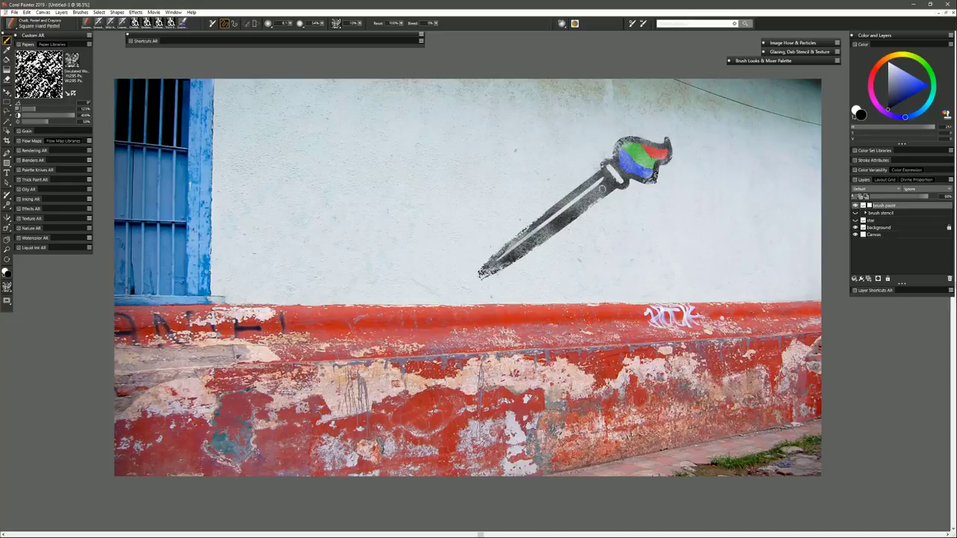
Step: Switch to white and paint on the mask to restore parts of the paintbrush's bristles and handle
left_click_drag(896, 91, 873, 32)
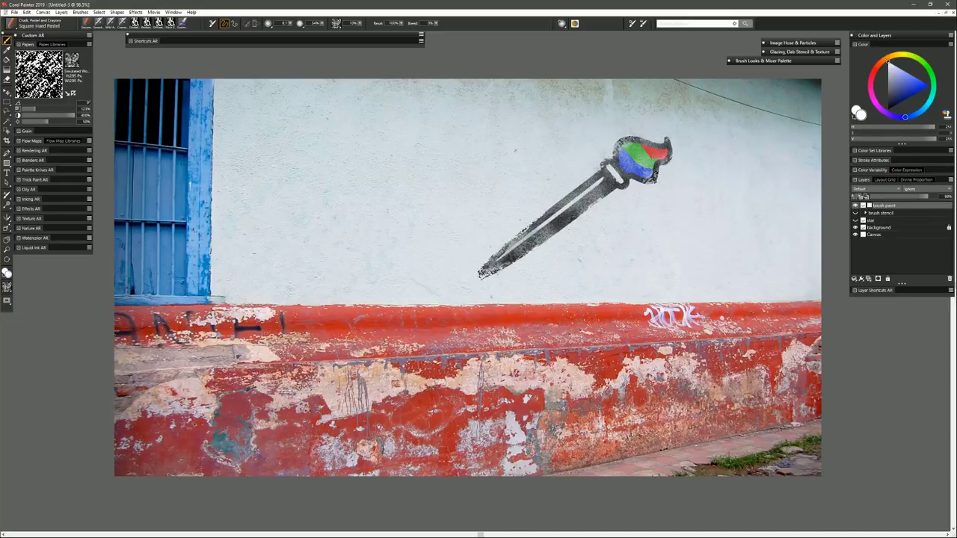
mouse_move(613, 160)
left_mouse_down()
mouse_move(620, 139)
mouse_move(668, 142)
left_mouse_up()
left_click_drag(644, 178, 655, 176)
mouse_move(501, 250)
left_mouse_down()
mouse_move(533, 226)
mouse_move(485, 273)
mouse_move(538, 240)
left_mouse_up()
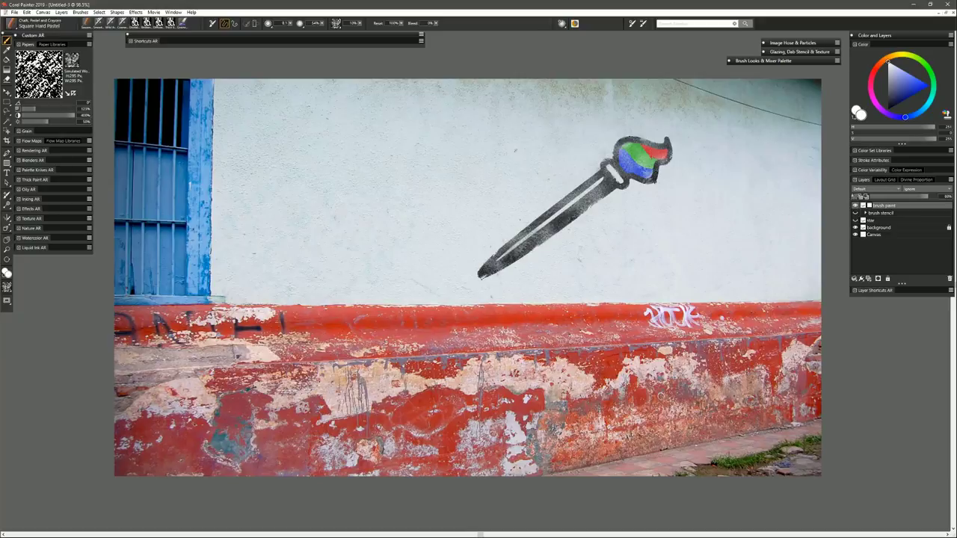
Step: Roughen the paintbrush again on its mask in black, using Basic Paper at 400% contrast and about 115% scale
left_click(72, 60)
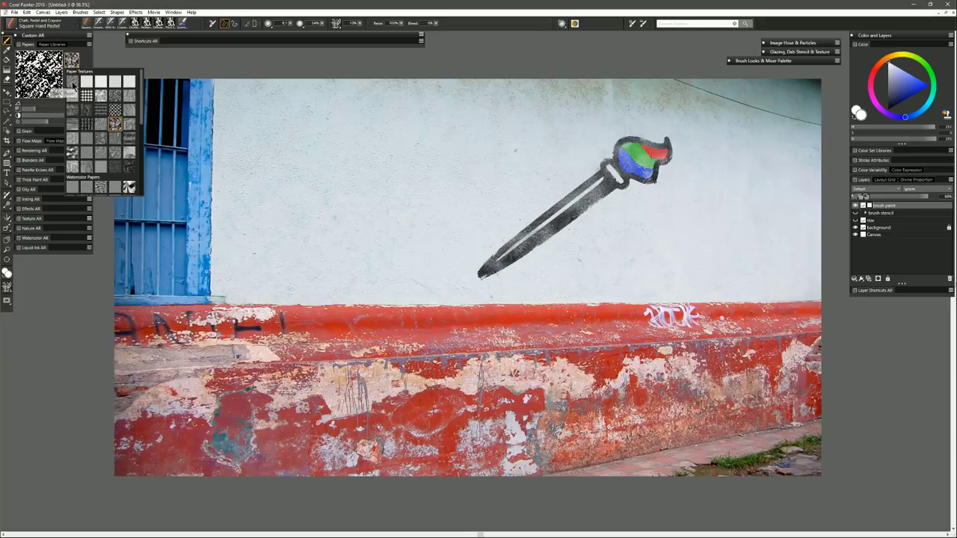
left_click(74, 87)
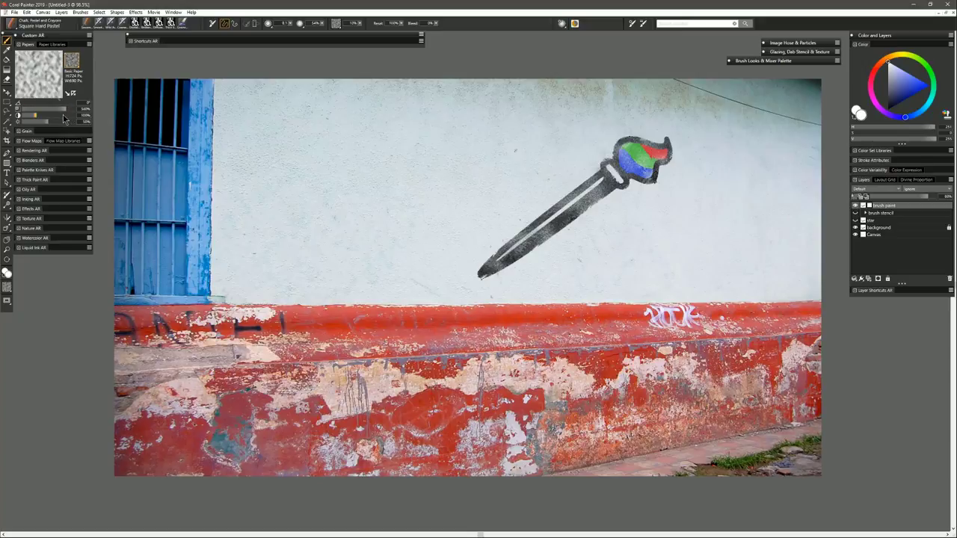
left_click_drag(69, 116, 80, 116)
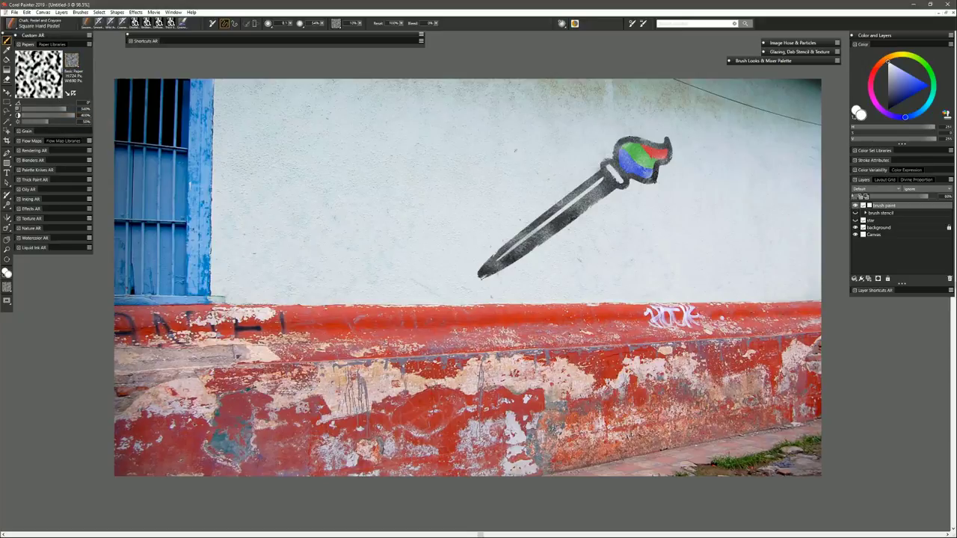
left_click_drag(906, 95, 887, 110)
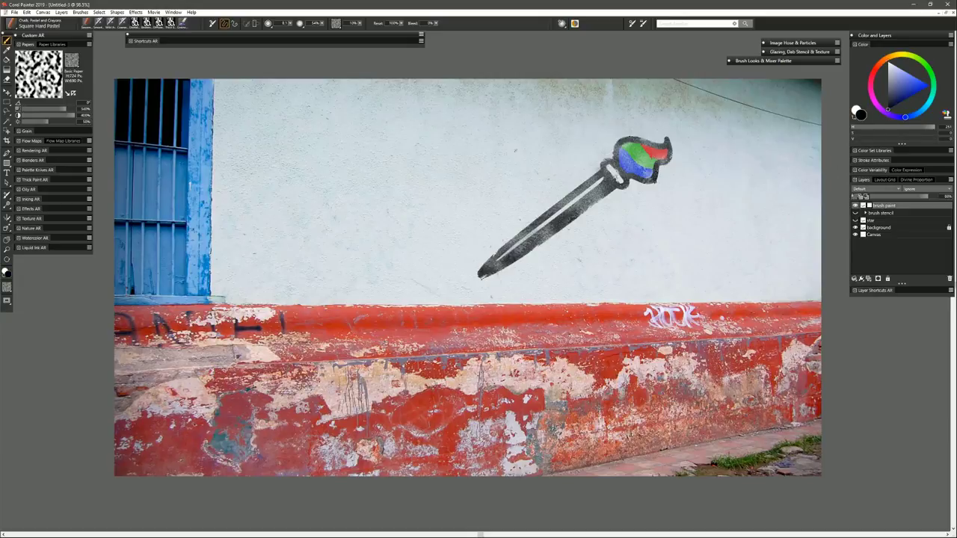
left_click(27, 110)
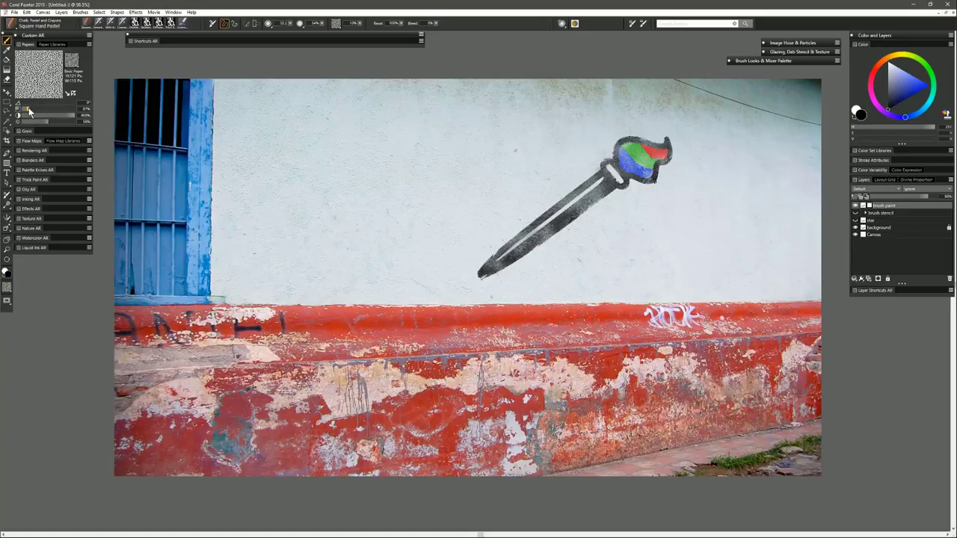
left_click(33, 108)
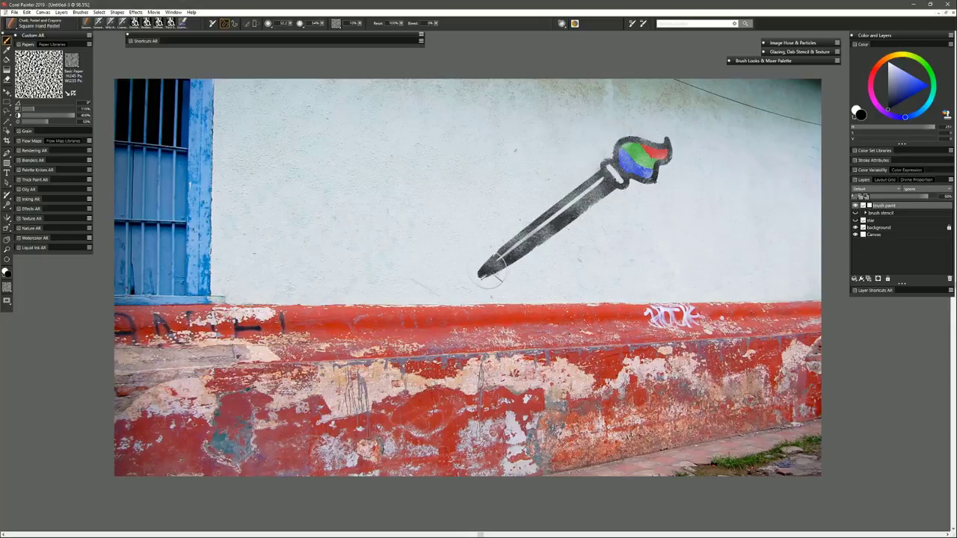
mouse_move(485, 247)
left_mouse_down("ctrl+alt")
mouse_move(480, 281)
mouse_move(624, 170)
mouse_move(606, 174)
mouse_move(646, 153)
mouse_move(662, 177)
mouse_move(654, 187)
mouse_move(672, 135)
mouse_move(669, 172)
mouse_move(658, 168)
mouse_move(645, 191)
left_mouse_up("ctrl+alt")
Step: Add a new layer and hand-letter "VIVA LA" in black with the Wild Airbrush on the white wall beside the window
left_click(868, 279)
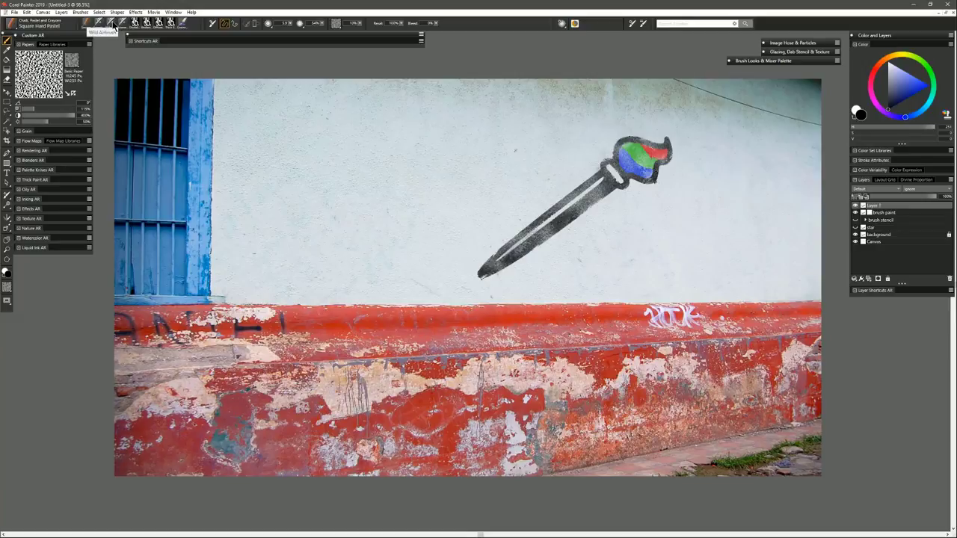
left_click(98, 23)
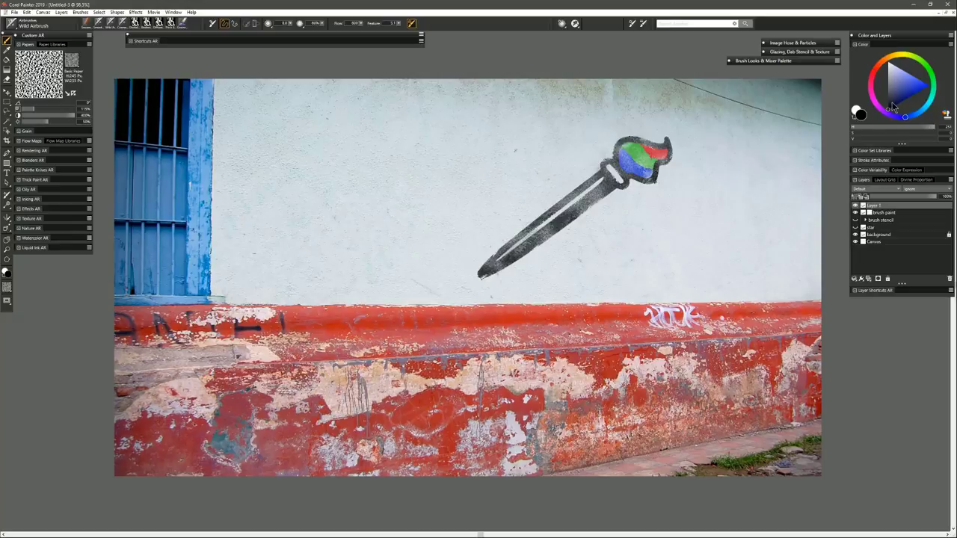
left_click_drag(250, 167, 278, 164)
mouse_move(293, 164)
left_mouse_down()
mouse_move(295, 208)
mouse_move(333, 160)
left_mouse_up()
left_click_drag(347, 200, 374, 196)
left_click_drag(397, 149, 421, 184)
Step: Hand-letter "DIGITAL ART" in black beneath the first line, slanting up toward the paintbrush
left_click_drag(235, 231, 241, 273)
left_click_drag(309, 225, 323, 262)
mouse_move(325, 216)
left_mouse_down()
mouse_move(332, 256)
mouse_move(355, 257)
left_mouse_up()
left_click_drag(370, 252, 393, 247)
mouse_move(401, 205)
left_mouse_down()
mouse_move(423, 239)
mouse_move(464, 225)
left_mouse_up()
left_click_drag(465, 190, 493, 220)
mouse_move(500, 181)
left_mouse_down()
mouse_move(509, 217)
mouse_move(518, 175)
left_mouse_up()
Step: Rename the lettering layer "handwriting" and reduce its opacity to about 77%
double_click(879, 206)
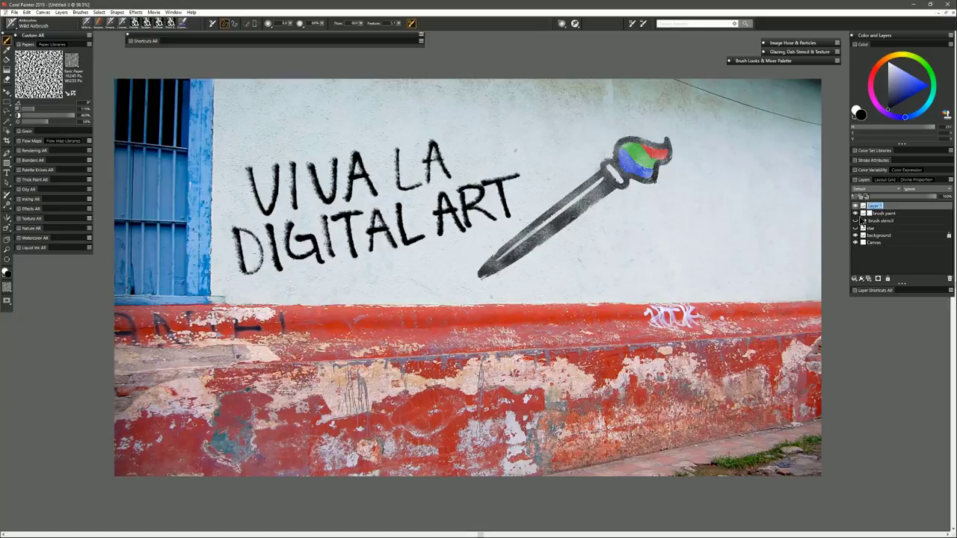
type("handlettering")
key("Return")
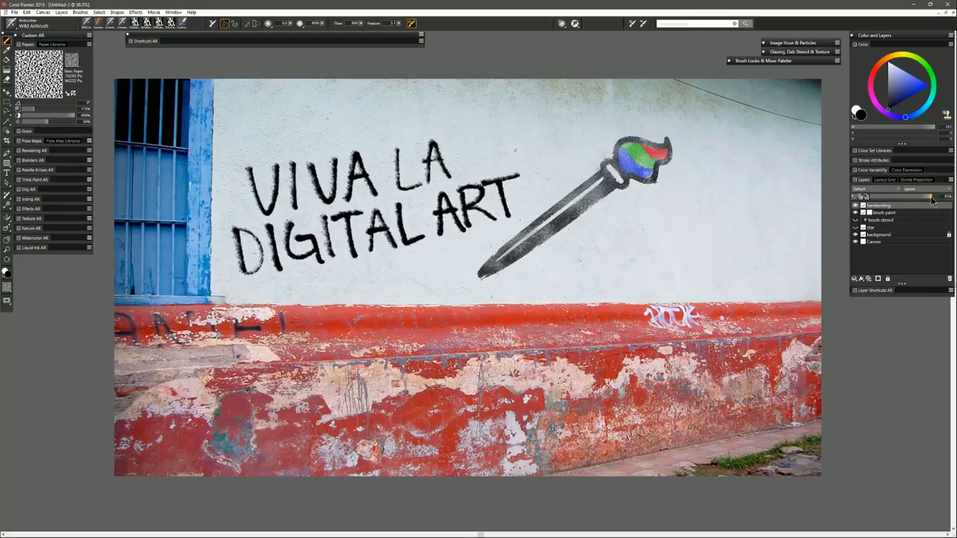
left_click_drag(933, 196, 920, 197)
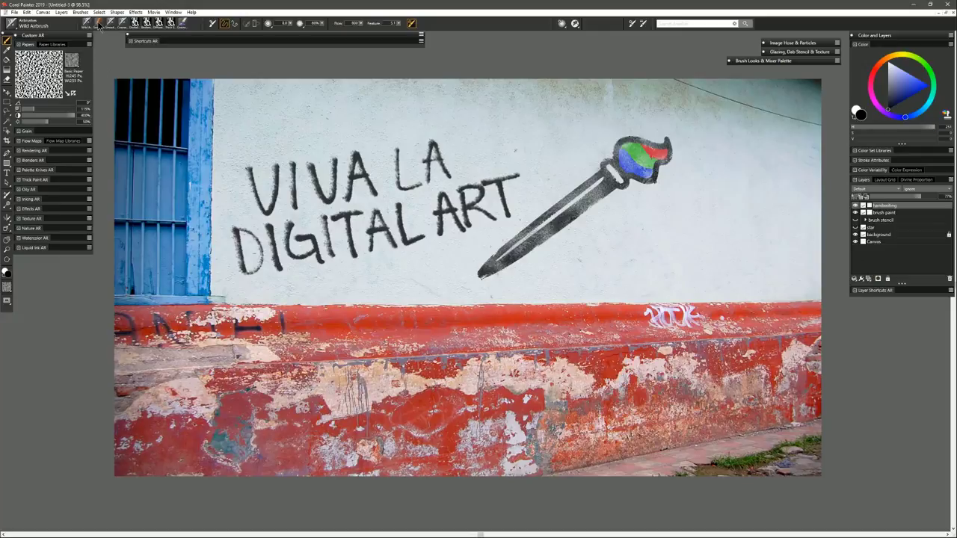
Step: Wear away the lettering on its layer mask with the black Square Hard Pastel, lowering the paper contrast to about 124%
left_click(99, 24)
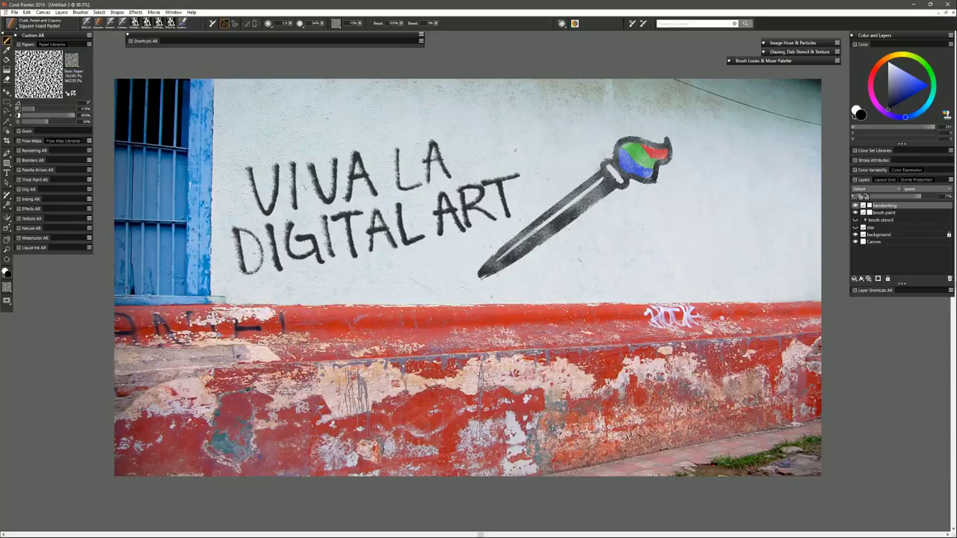
mouse_move(240, 251)
left_mouse_down()
mouse_move(314, 251)
mouse_move(355, 217)
mouse_move(478, 205)
mouse_move(516, 183)
left_mouse_up()
left_click(44, 115)
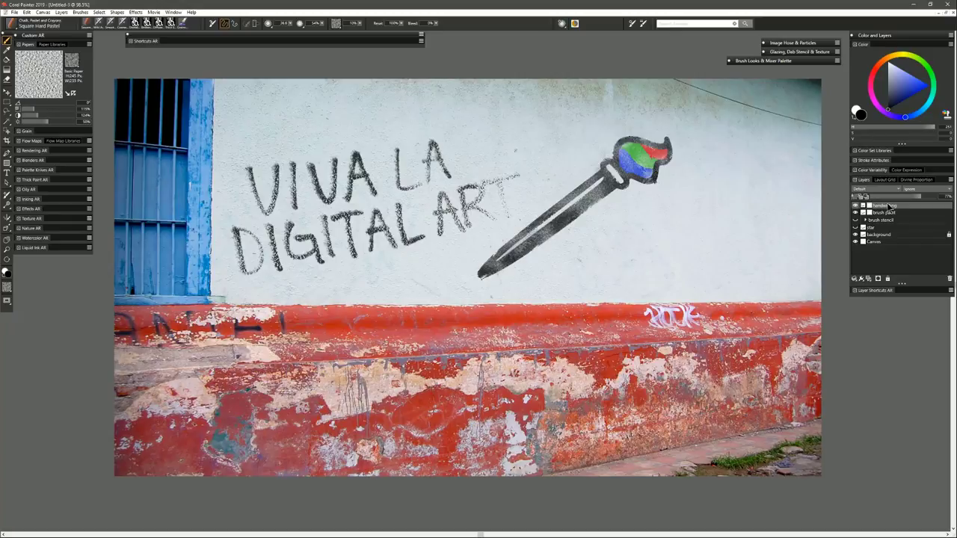
Step: Apply the handwriting layer's mask and start transforming the layer together with a surrounding rectangle, accepting the conversion to default layers
right_click(870, 206)
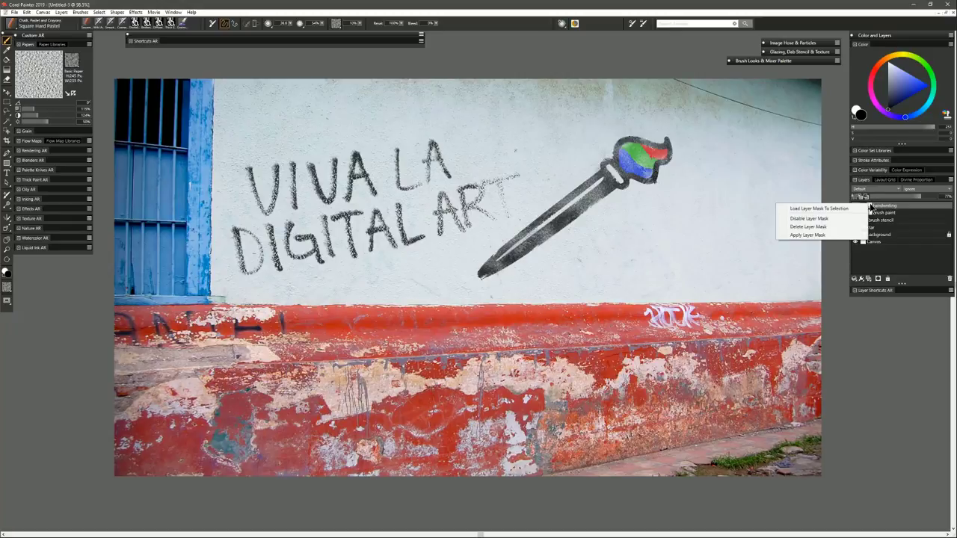
left_click(837, 235)
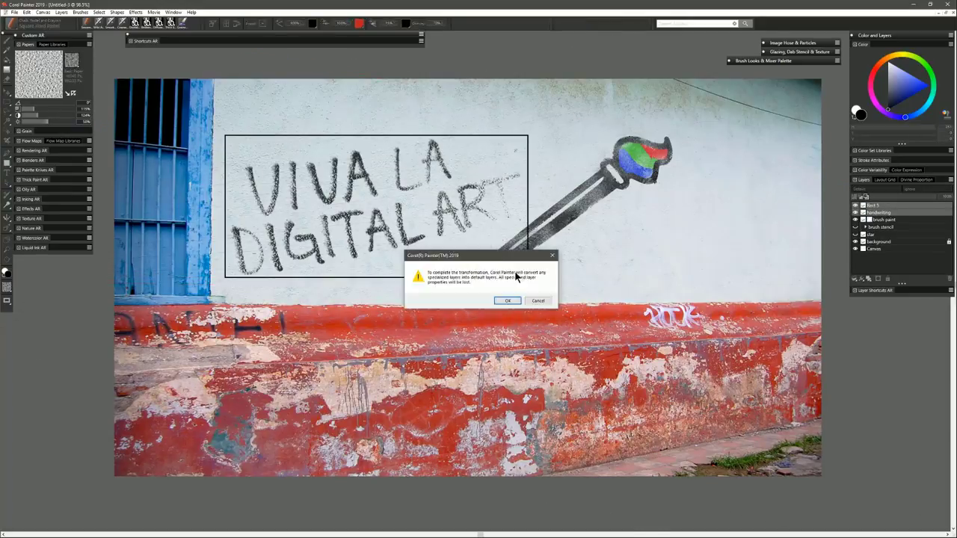
left_click(507, 300)
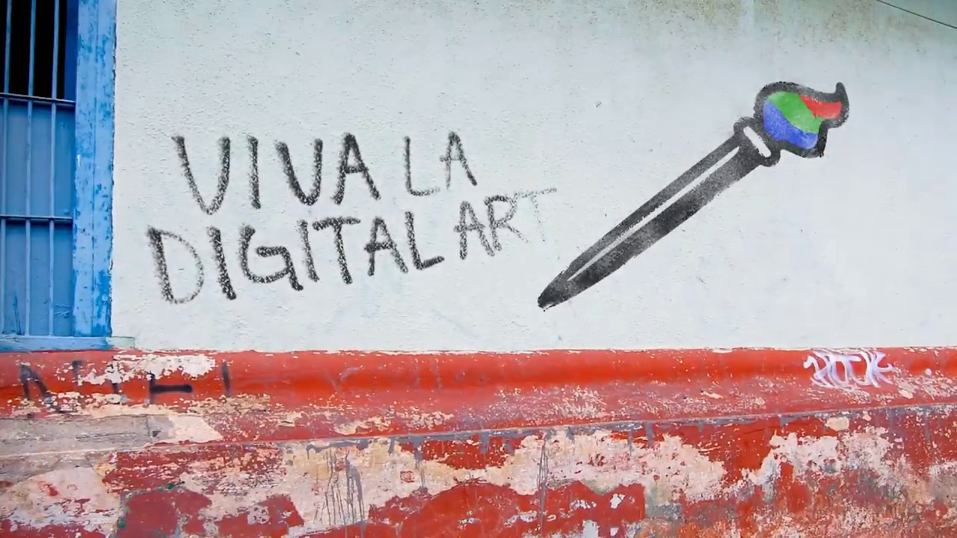